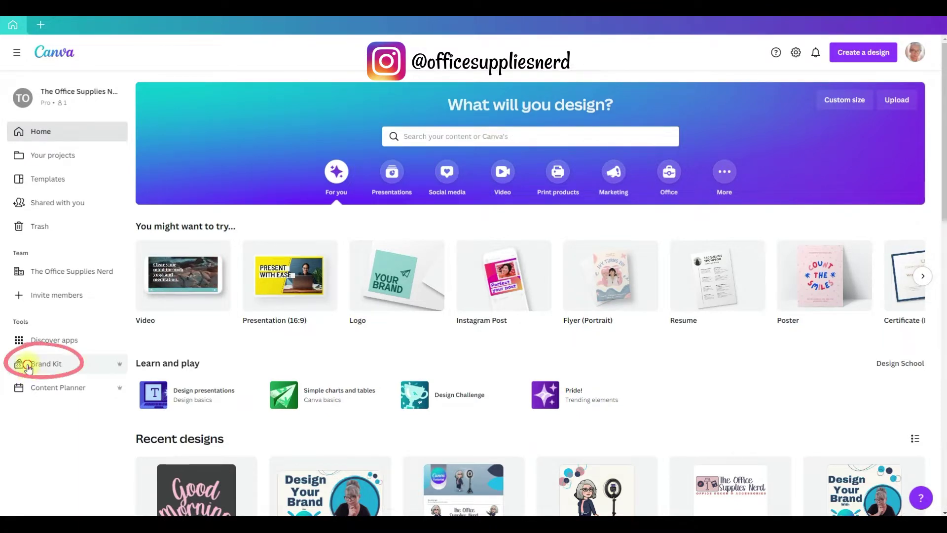
# Create a new, empty brand kit named 'Tutorial' from the Brand Kit list.
pyautogui.click(27, 367)
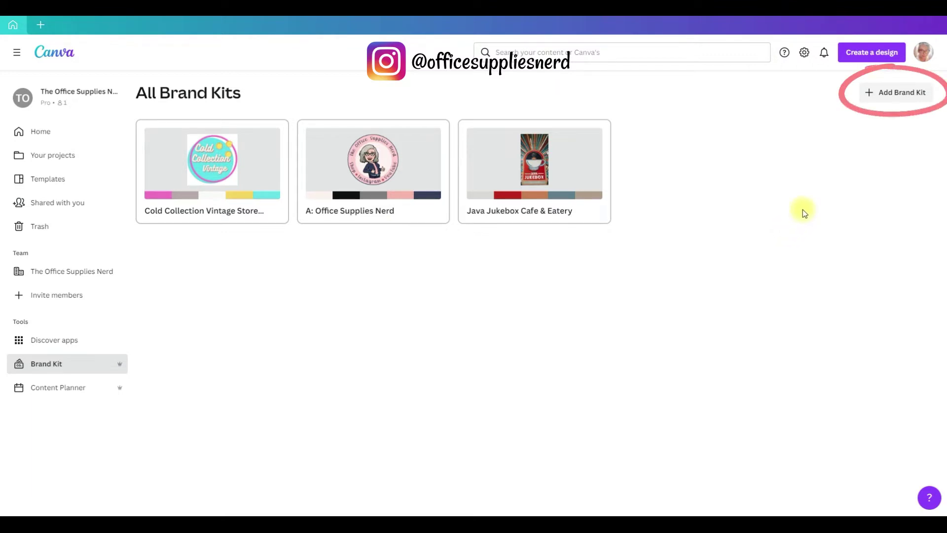
pyautogui.click(873, 95)
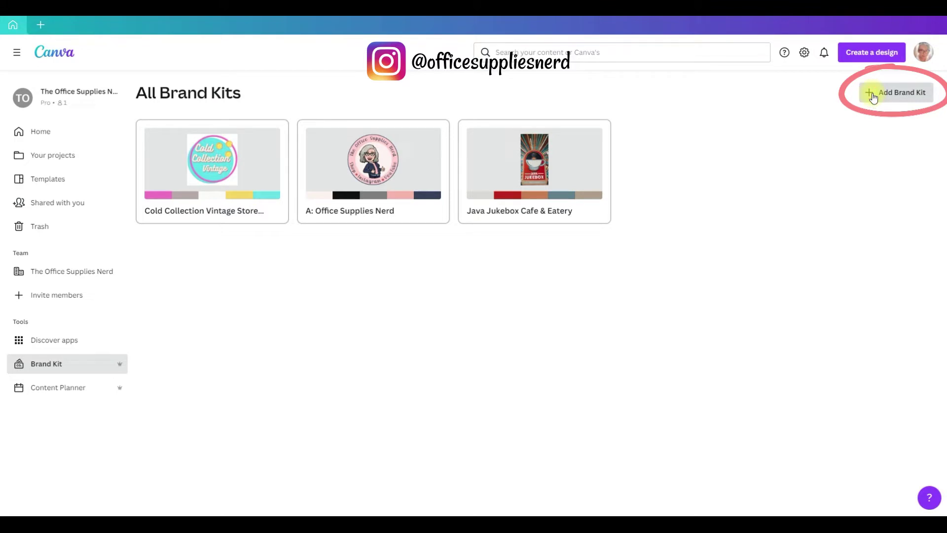
pyautogui.write('Tutorial')
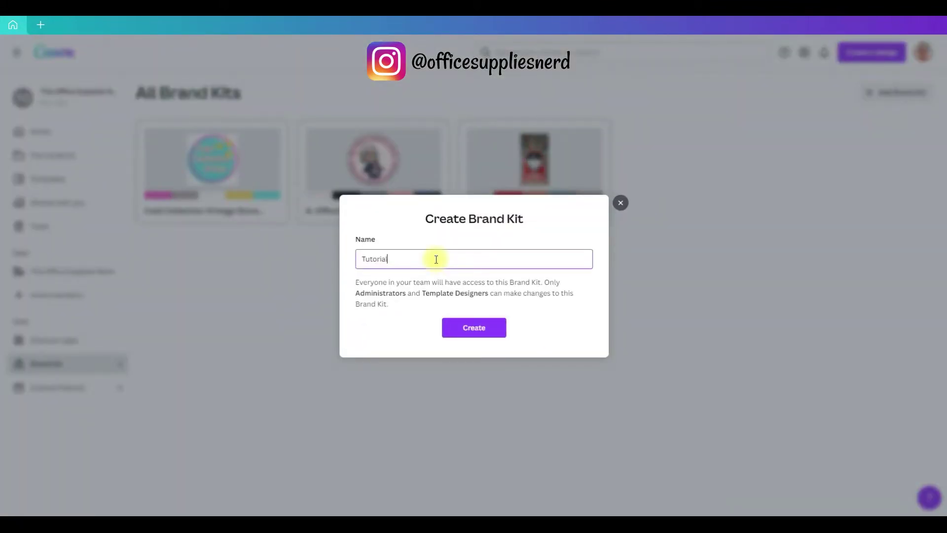
pyautogui.press('Return')
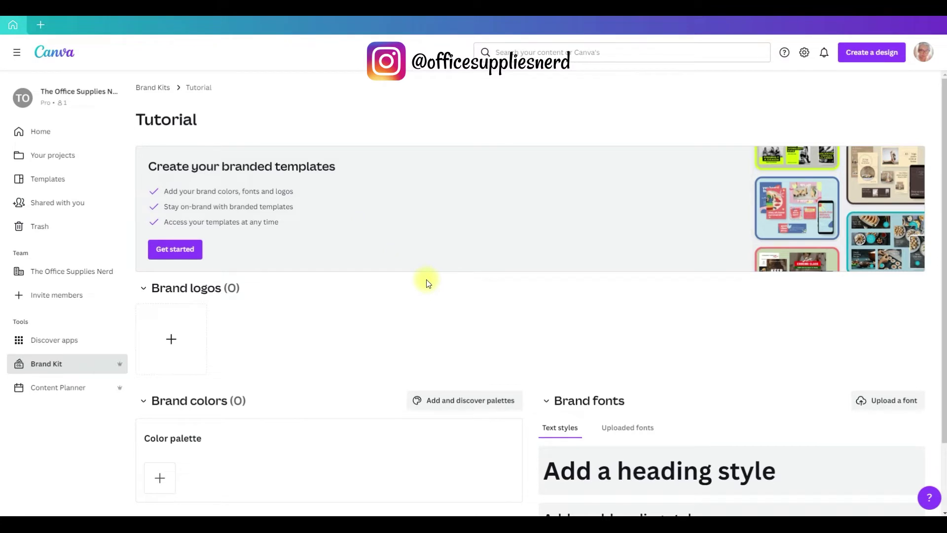
pyautogui.scroll(-2, 285, 243)
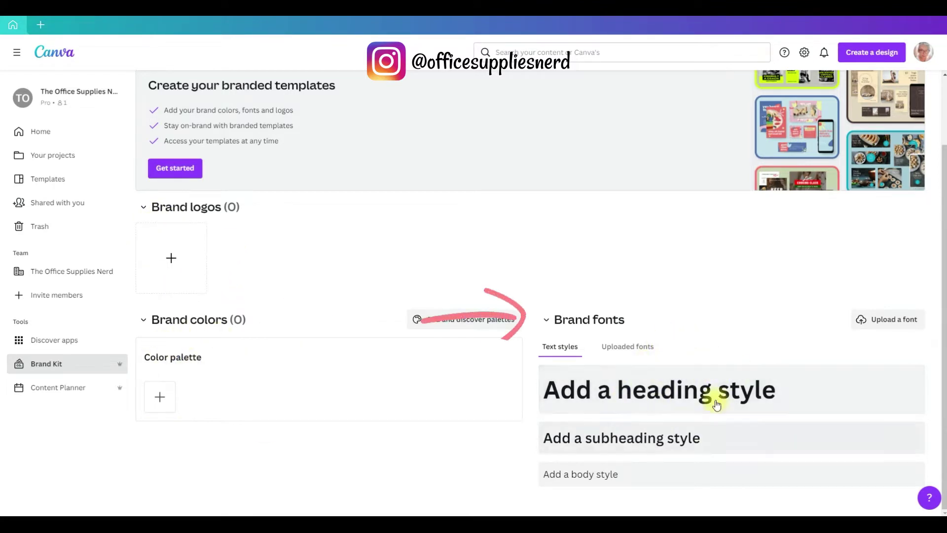
# Upload logo2.jpg, logo.jpg and Brand Guide.jpg from the YouTube folder as brand logos.
pyautogui.click(172, 260)
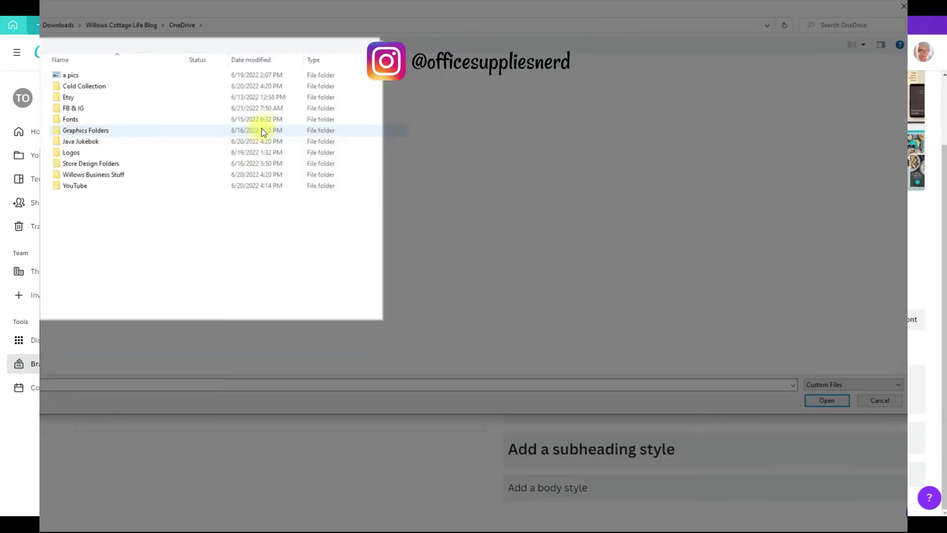
pyautogui.doubleClick(247, 186)
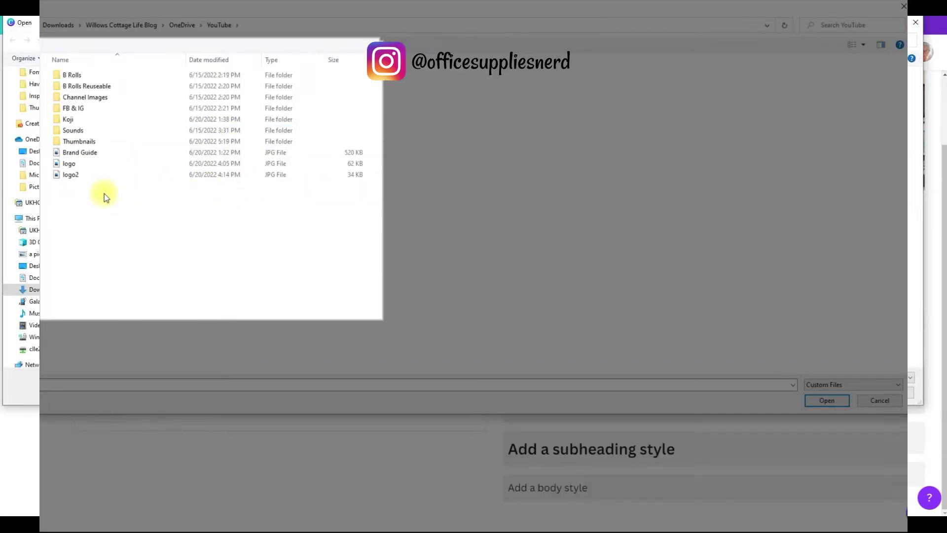
pyautogui.doubleClick(104, 175)
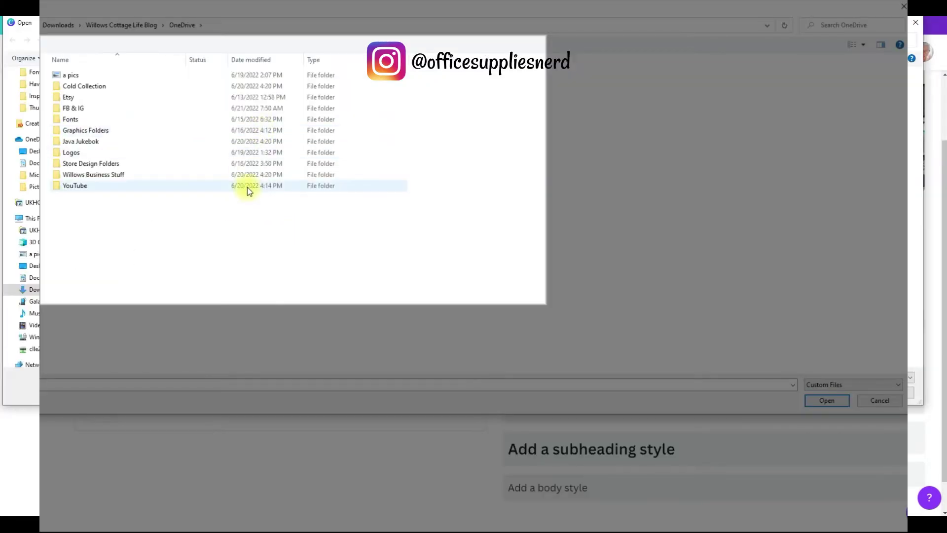
pyautogui.doubleClick(248, 187)
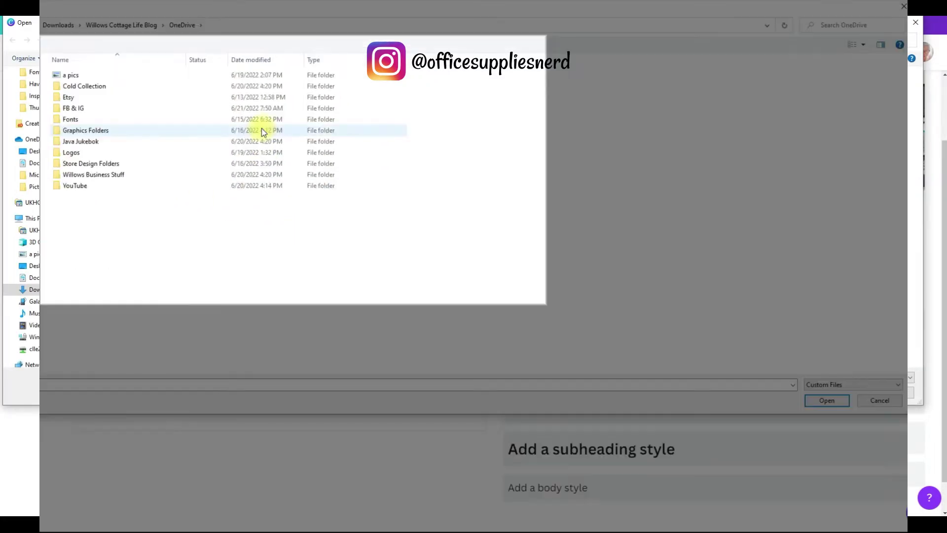
pyautogui.doubleClick(247, 186)
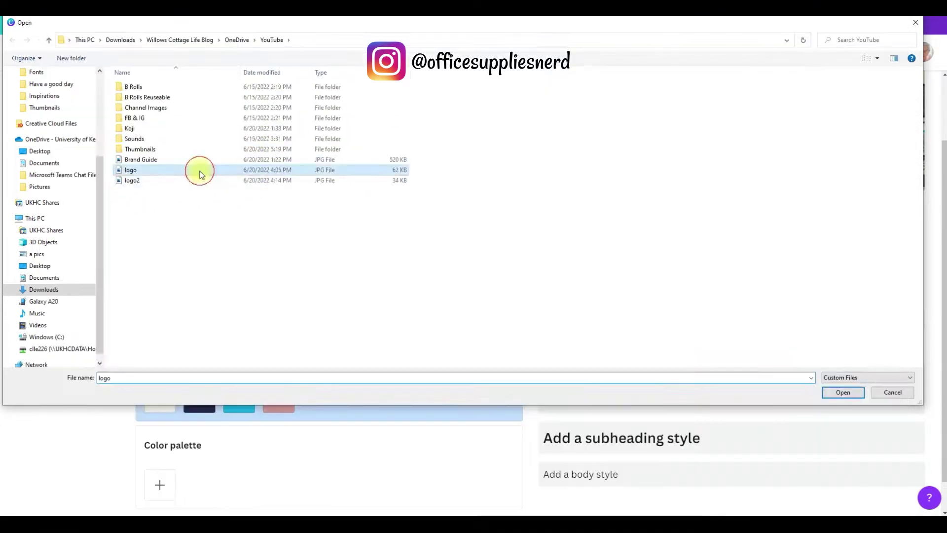
pyautogui.doubleClick(197, 170)
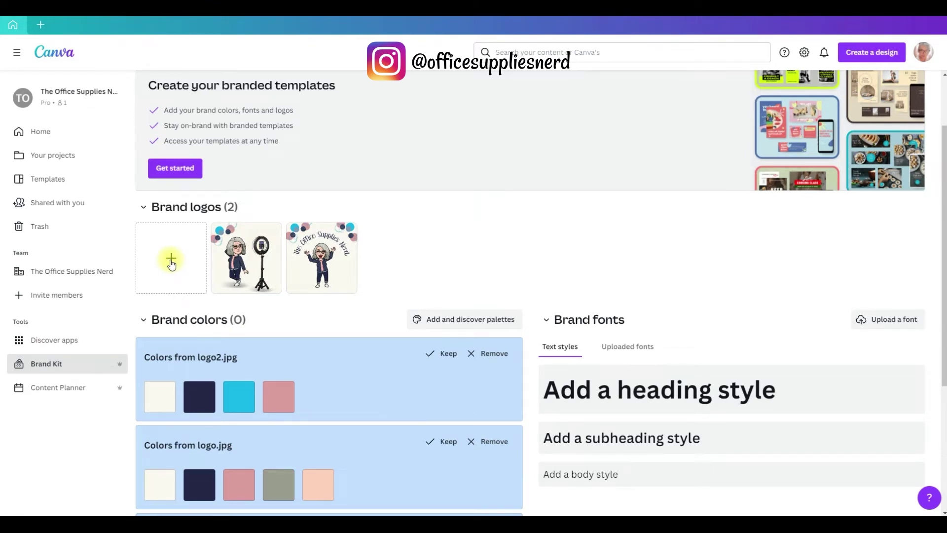
pyautogui.click(171, 257)
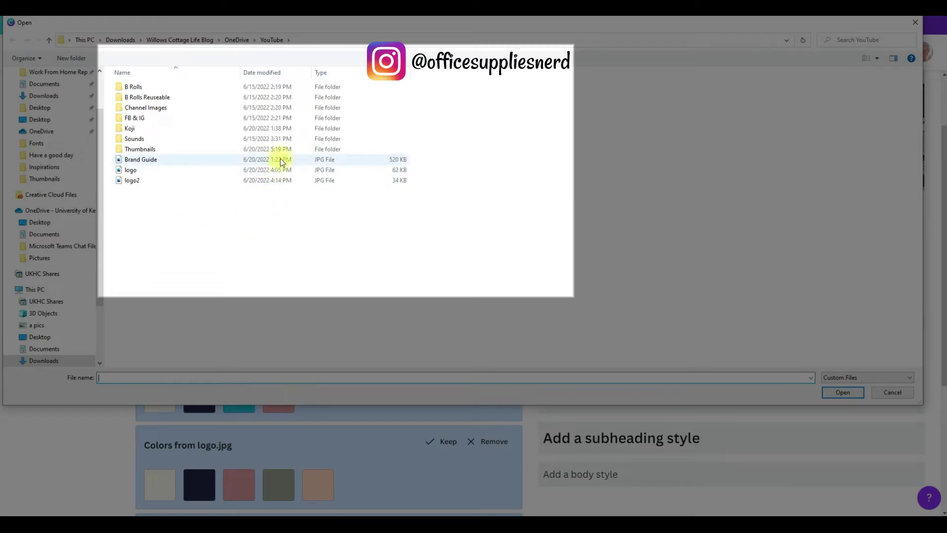
pyautogui.doubleClick(280, 159)
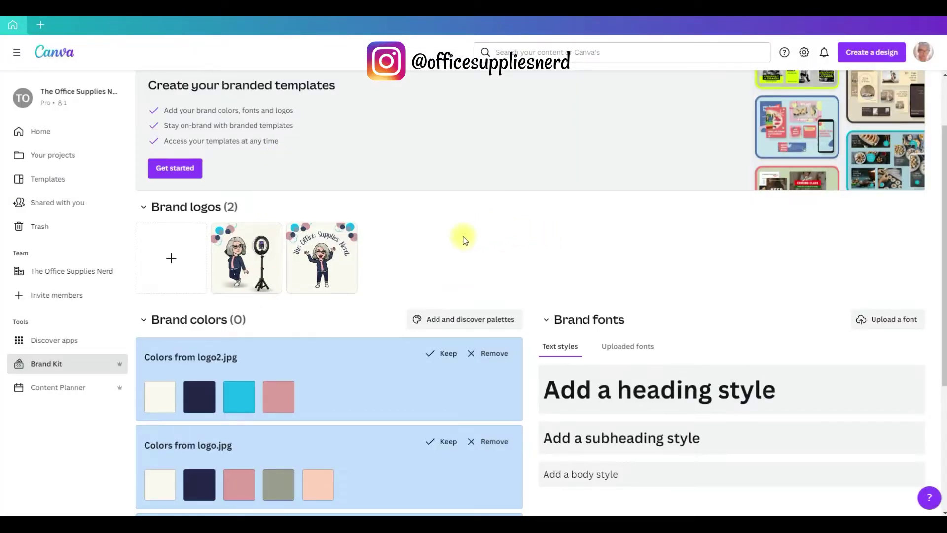
pyautogui.scroll(-3, 344, 231)
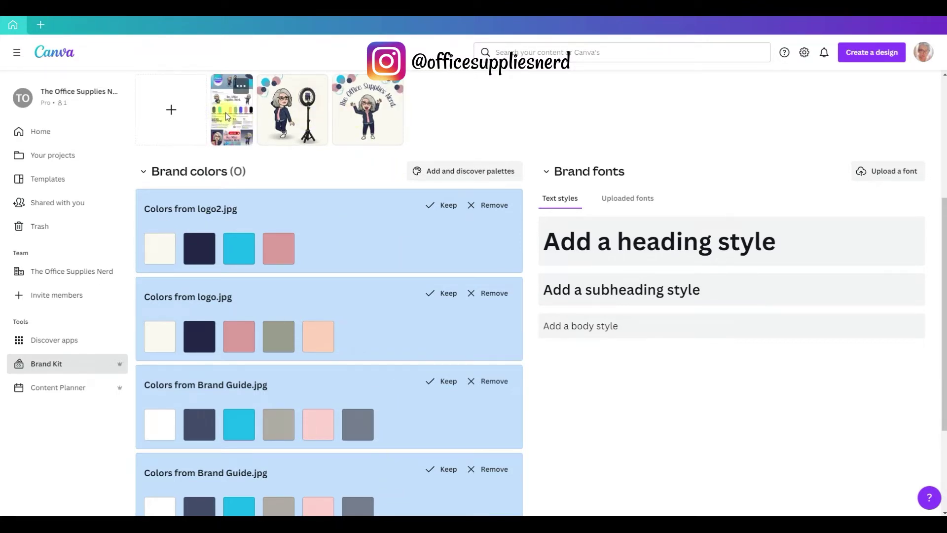
# Remove the logo2.jpg and duplicate Brand Guide palettes, and keep the logo.jpg and Brand Guide.jpg colours.
pyautogui.scroll(-1, 390, 177)
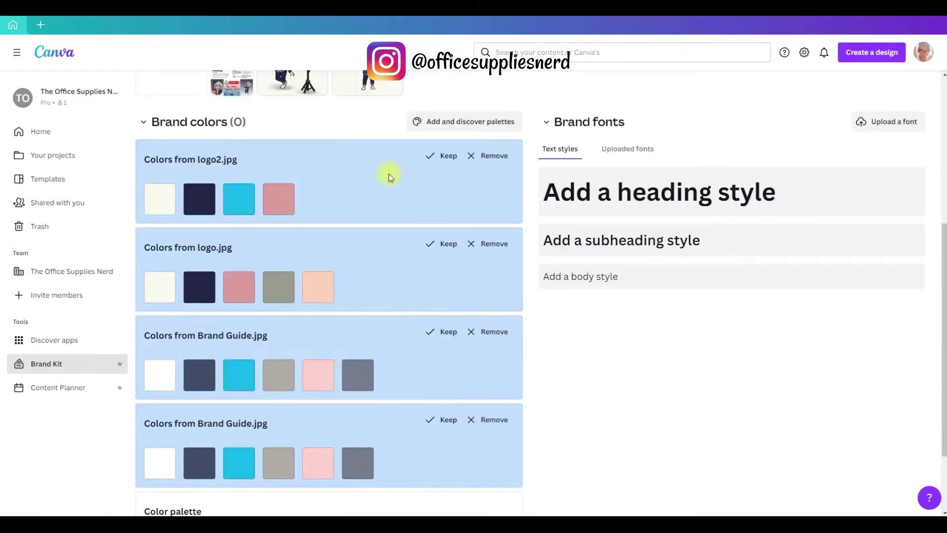
pyautogui.click(491, 157)
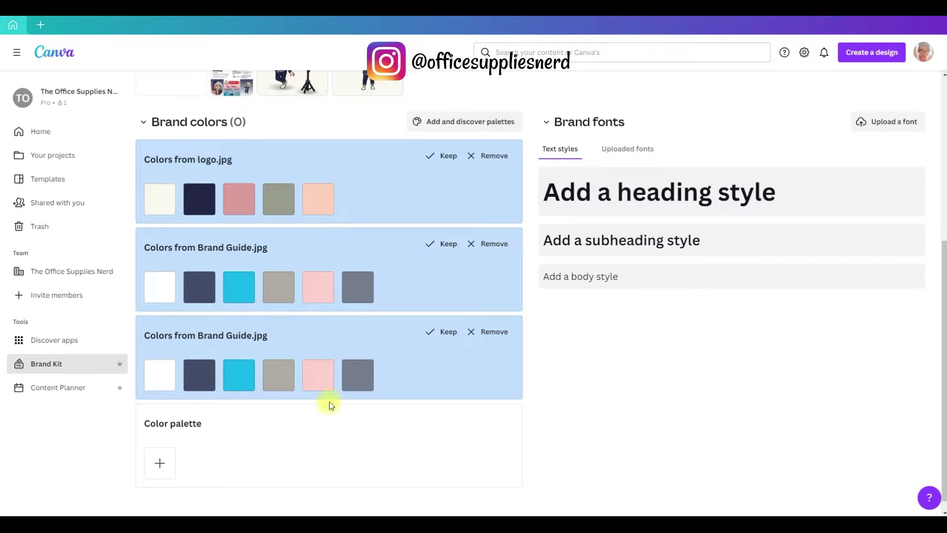
pyautogui.click(494, 333)
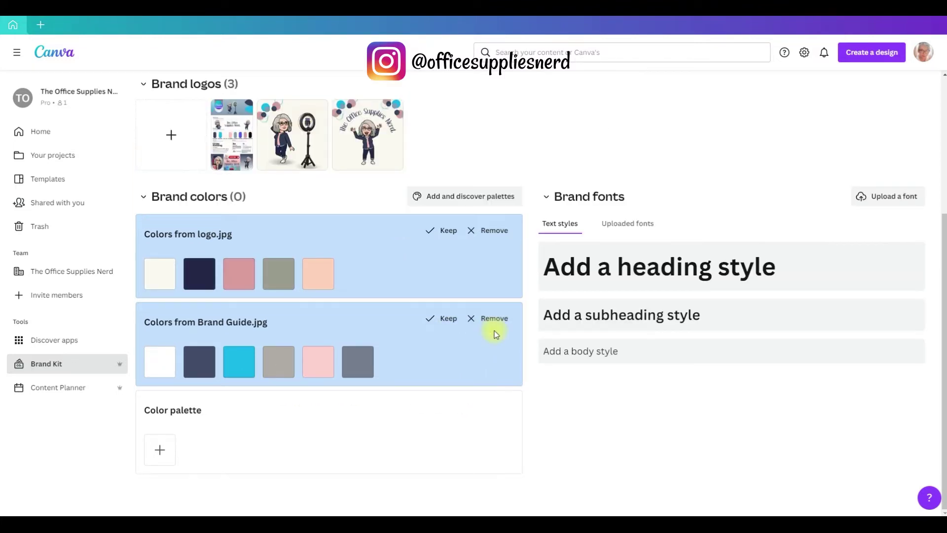
pyautogui.click(425, 230)
pyautogui.click(442, 230)
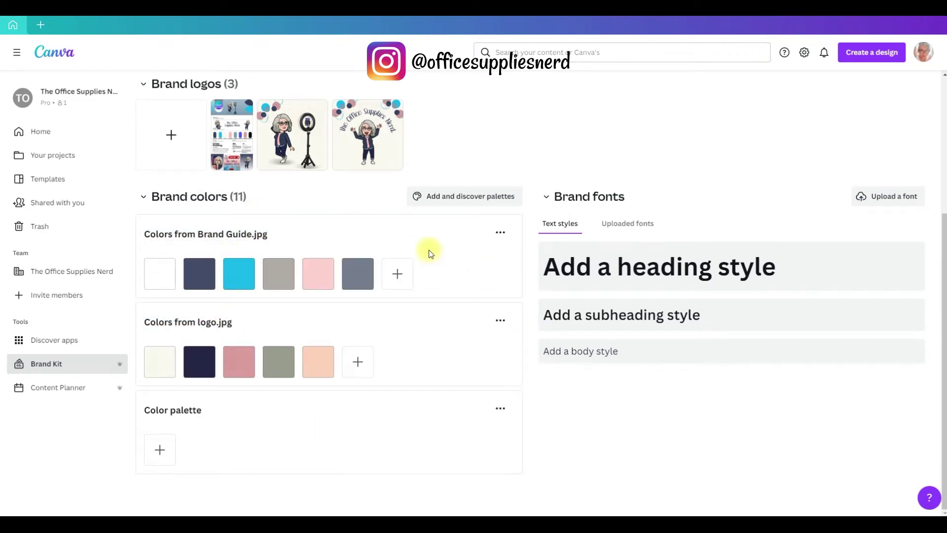
# Add pink, #5754DF and #8BA5B8 swatches to the Brand Guide.jpg colour set.
pyautogui.click(397, 275)
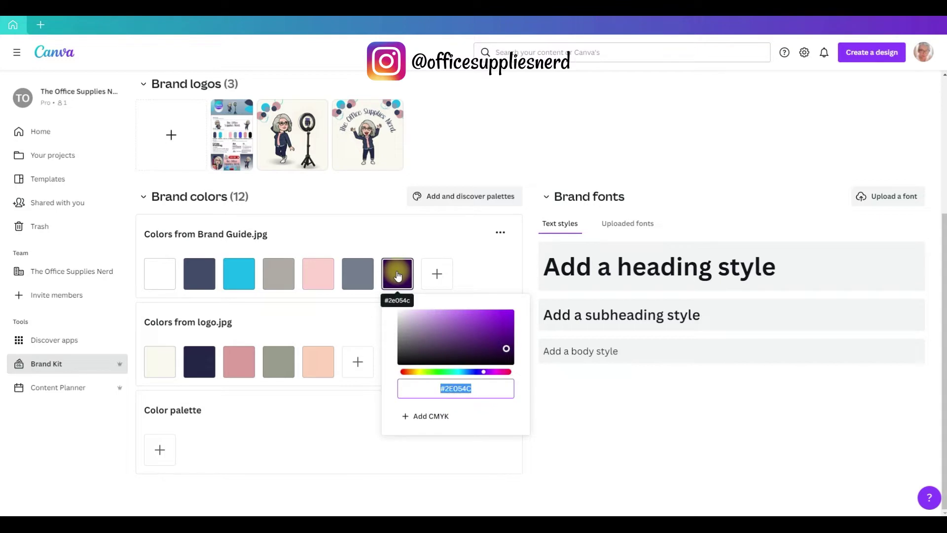
pyautogui.click(437, 274)
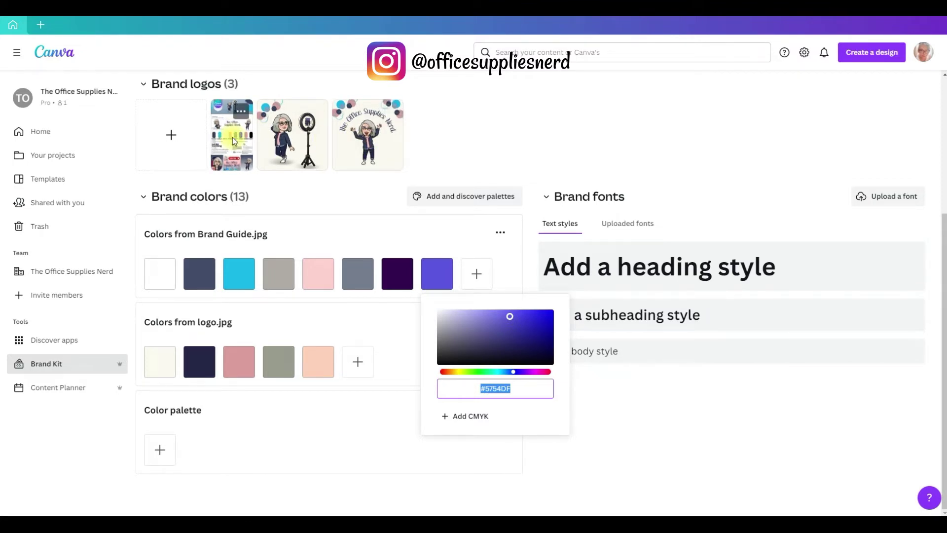
pyautogui.click(477, 273)
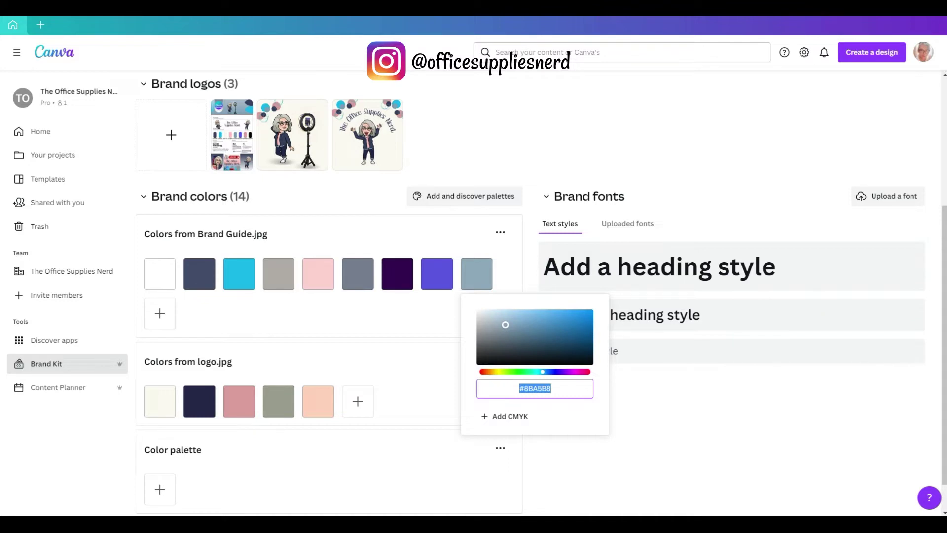
pyautogui.click(389, 282)
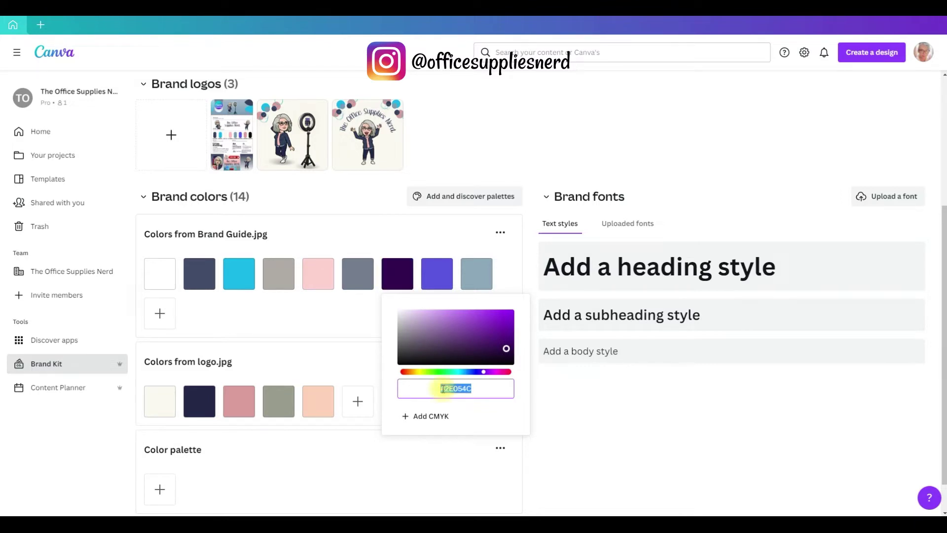
pyautogui.hotkey('ctrl', 'v')
pyautogui.click(355, 323)
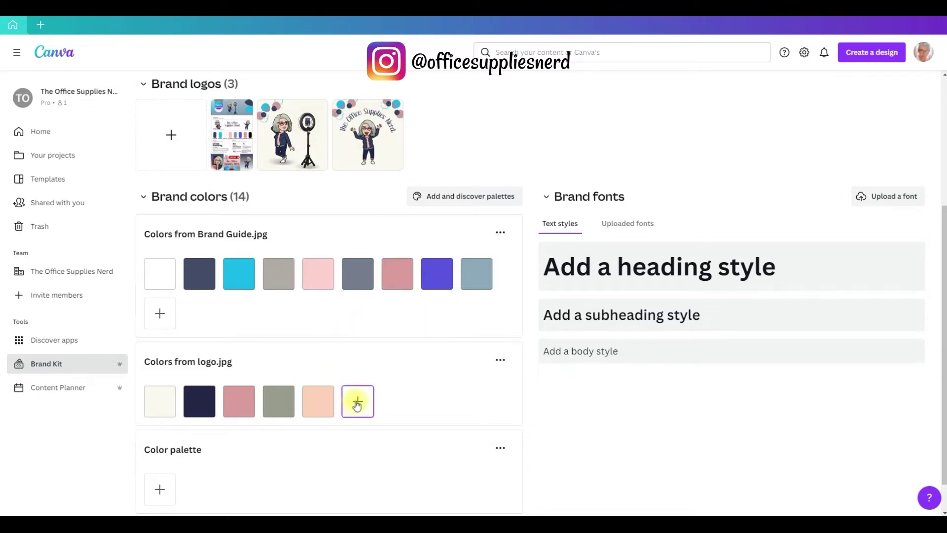
# Add a black #000000 swatch to the logo.jpg colour set.
pyautogui.click(358, 404)
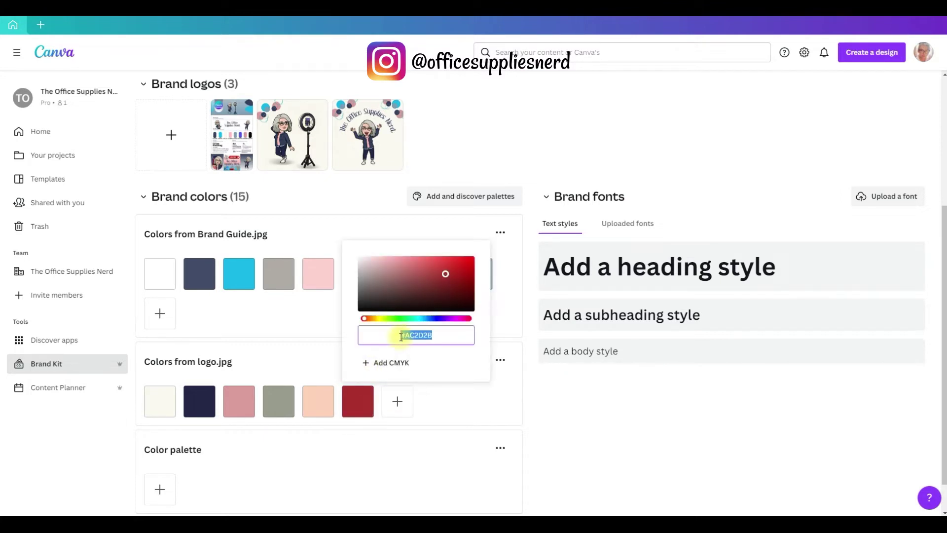
pyautogui.write('#000000')
pyautogui.click(313, 482)
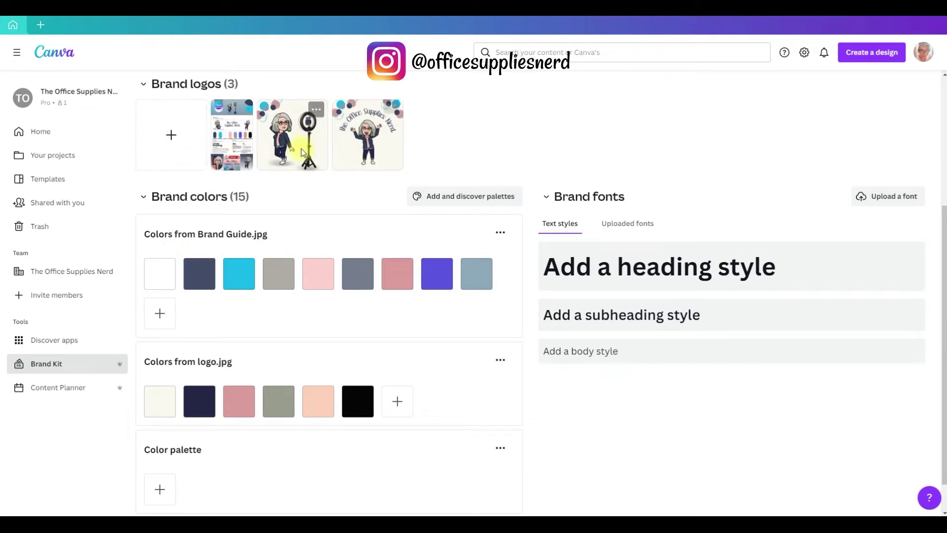
pyautogui.scroll(-1, 211, 412)
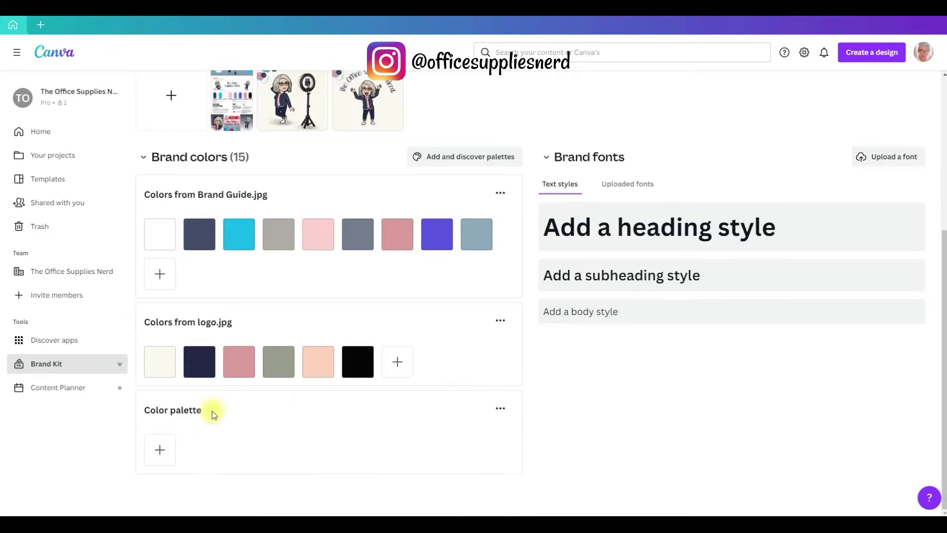
# Add a few colours to the separate Color palette.
pyautogui.click(159, 450)
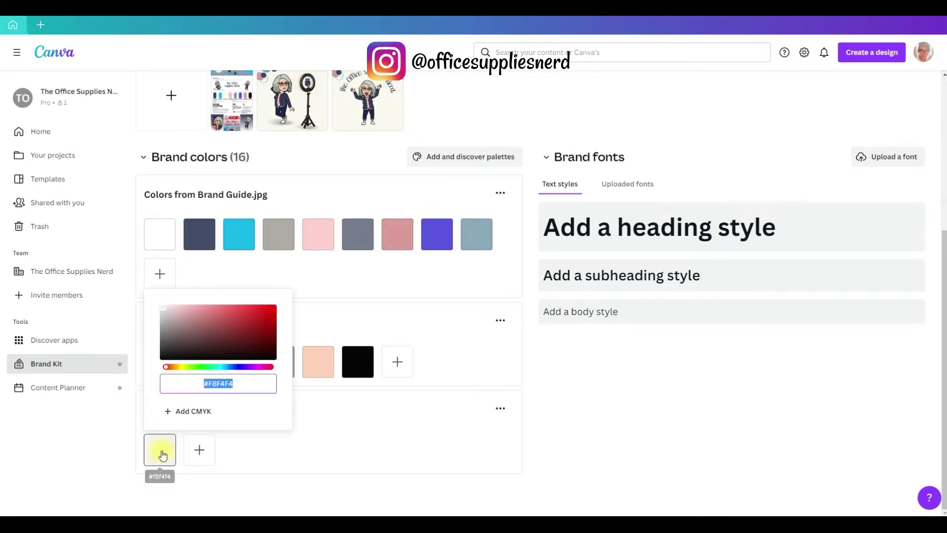
pyautogui.click(203, 451)
pyautogui.click(204, 451)
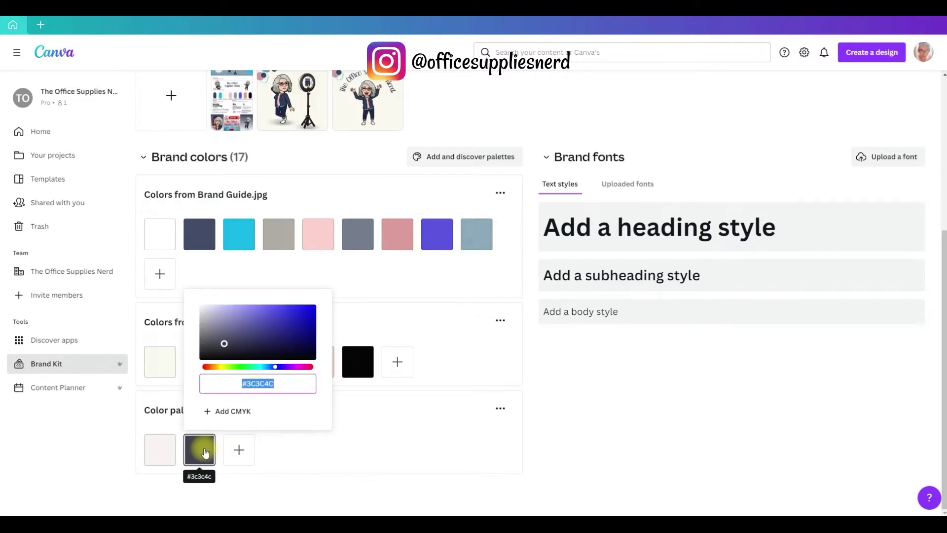
pyautogui.click(303, 463)
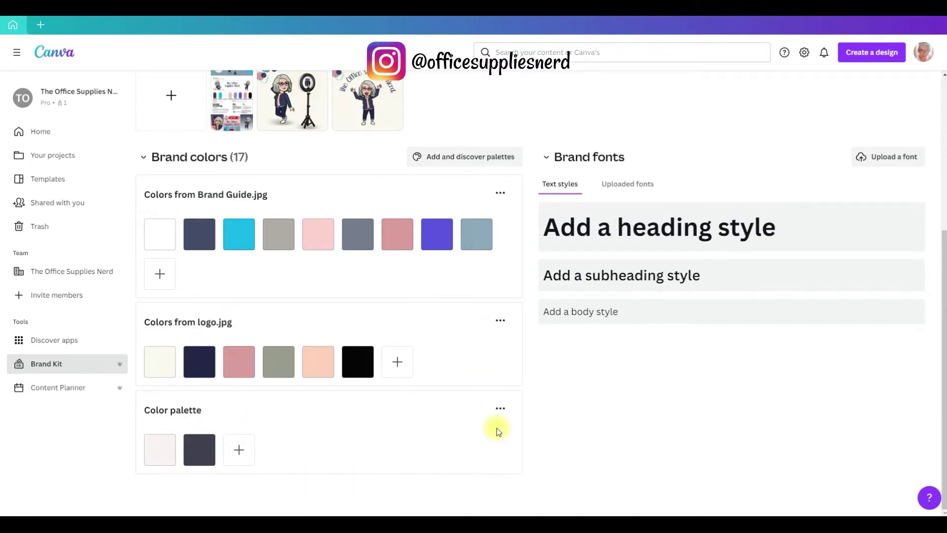
# Delete the Color palette, leaving 15 brand colours in two sets.
pyautogui.click(502, 410)
pyautogui.click(501, 410)
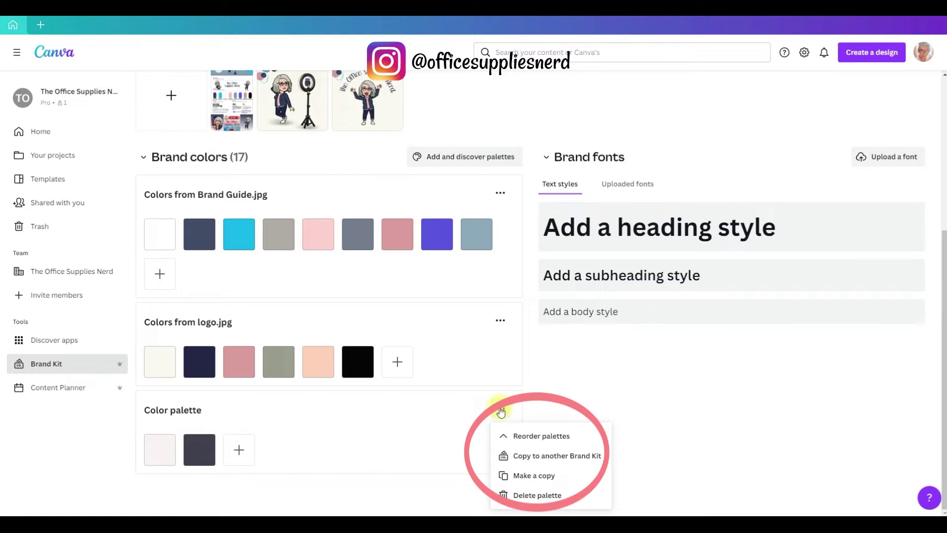
pyautogui.click(506, 496)
pyautogui.click(546, 318)
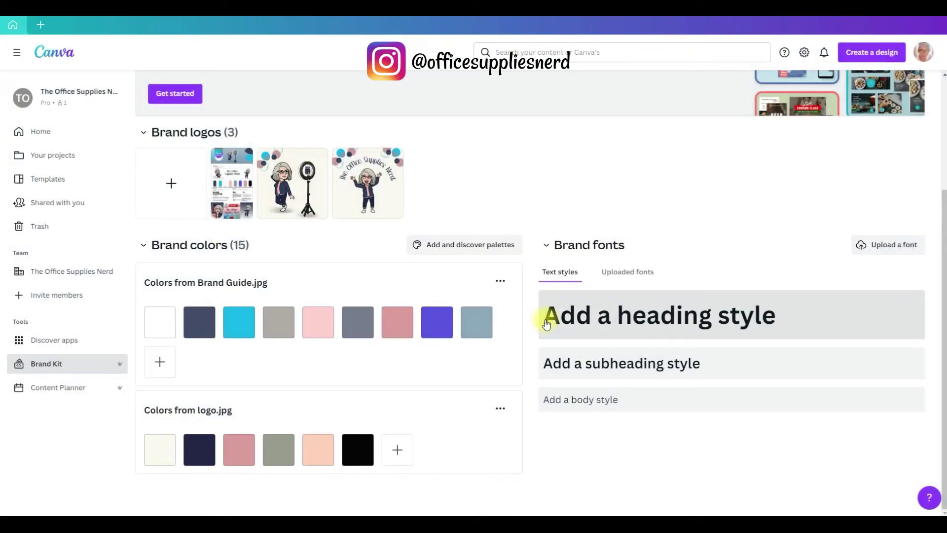
pyautogui.click(432, 250)
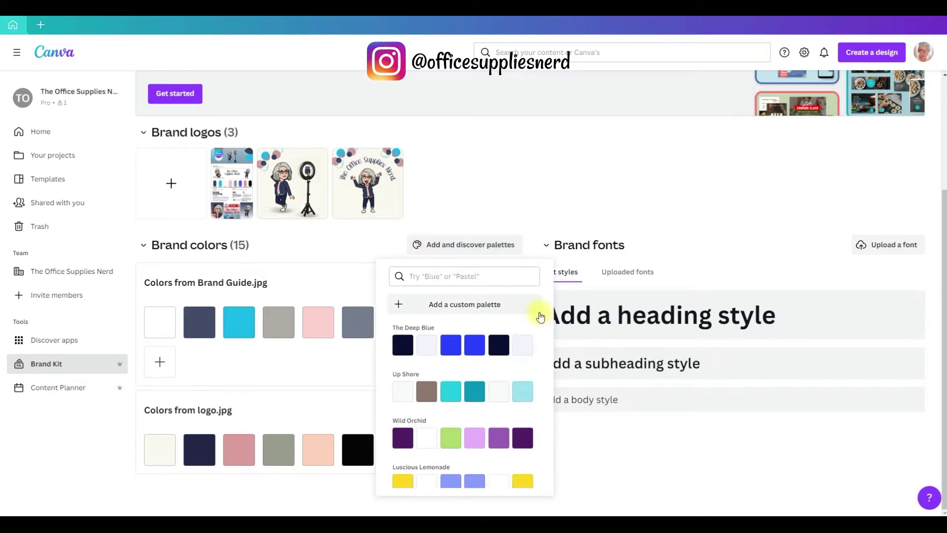
pyautogui.scroll(-5, 539, 348)
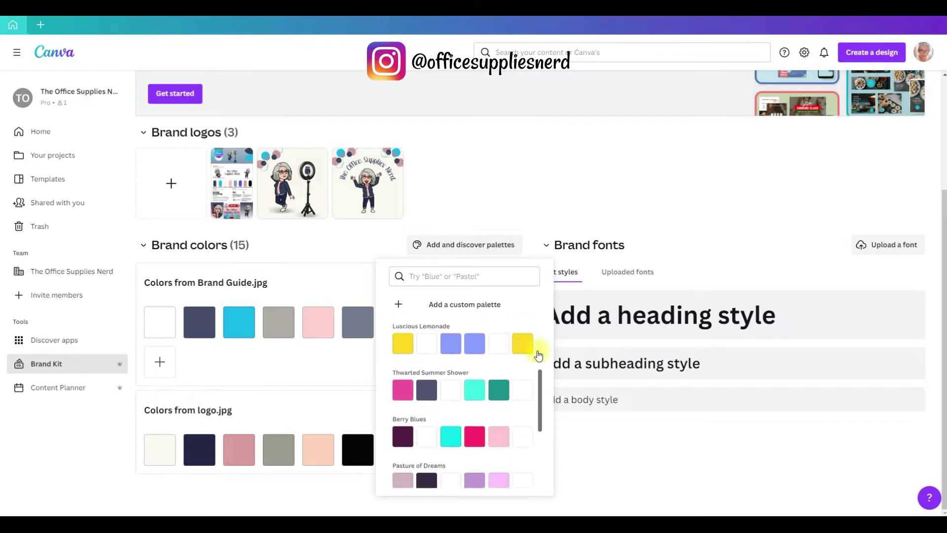
pyautogui.scroll(-3, 538, 355)
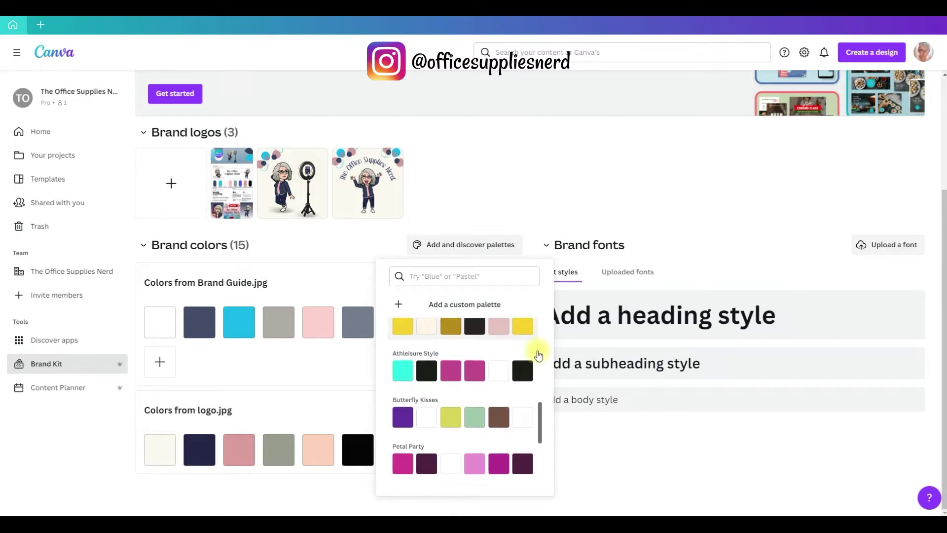
pyautogui.scroll(-4, 538, 355)
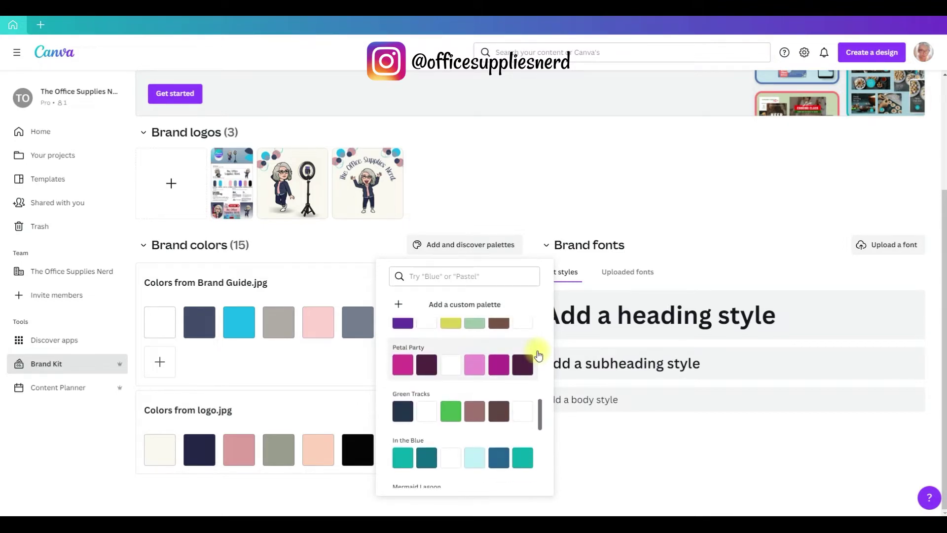
pyautogui.scroll(-2, 537, 360)
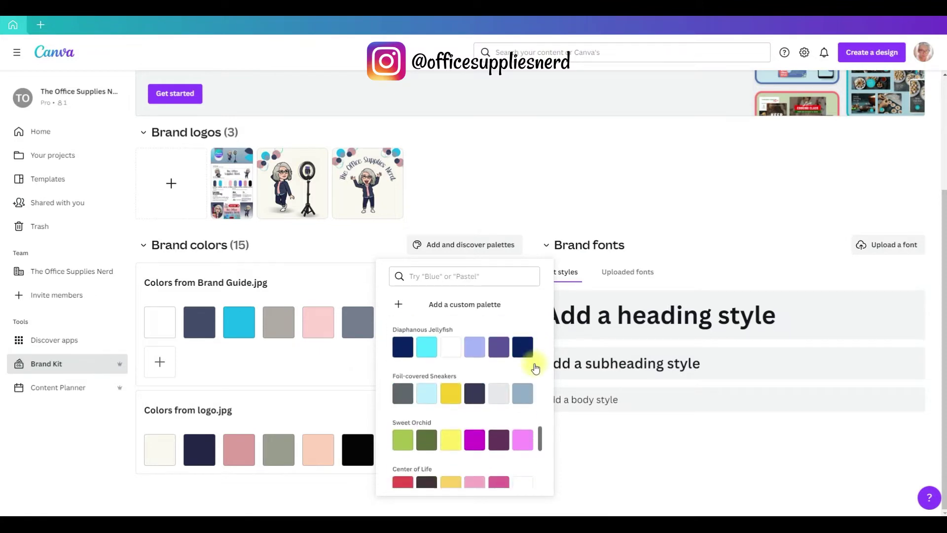
pyautogui.click(535, 368)
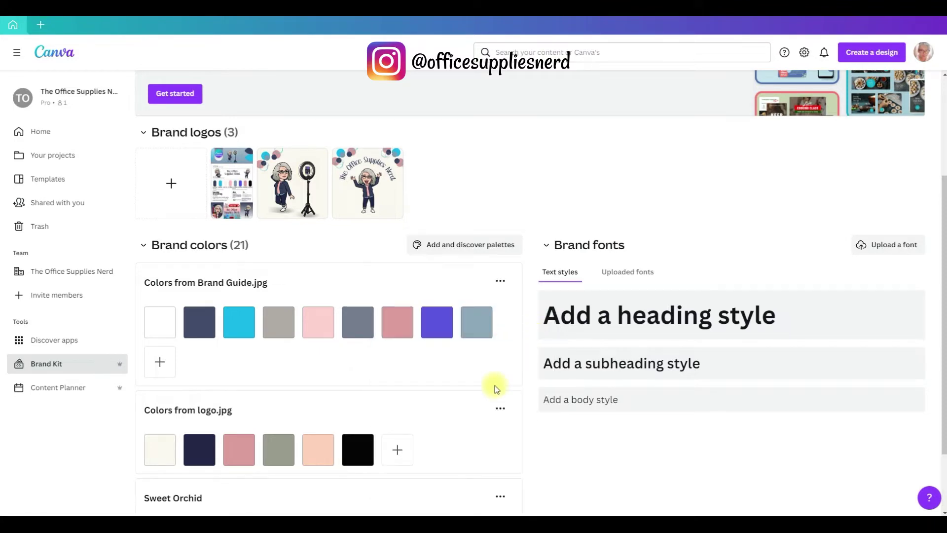
pyautogui.scroll(-2, 495, 381)
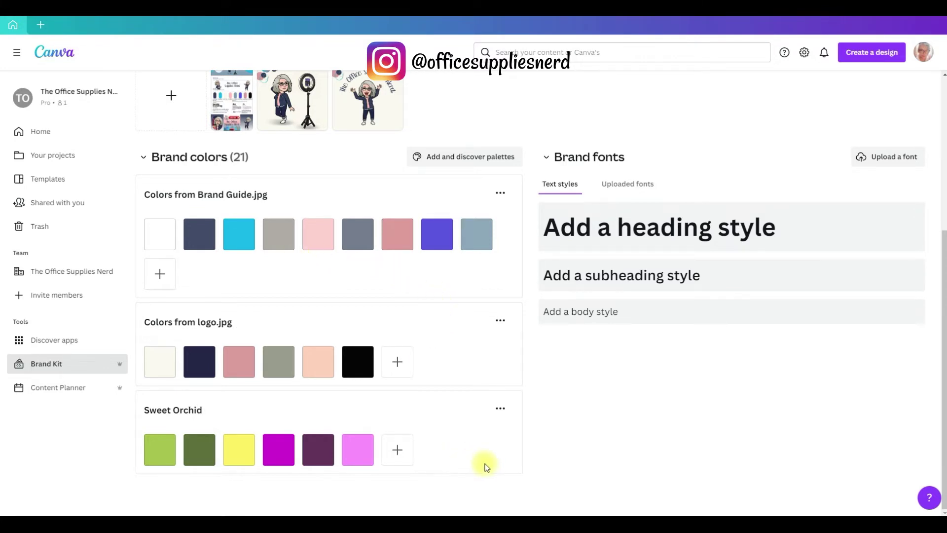
pyautogui.click(501, 411)
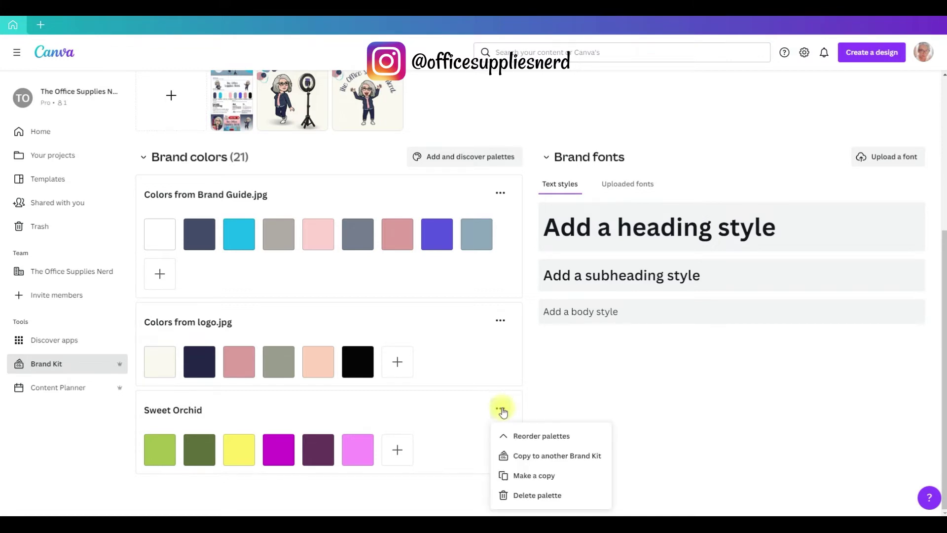
pyautogui.click(525, 495)
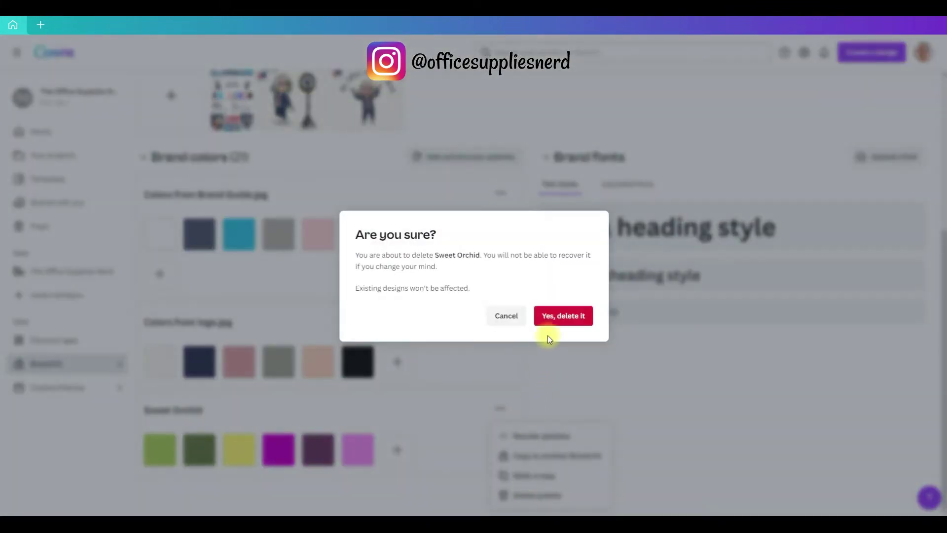
pyautogui.click(554, 318)
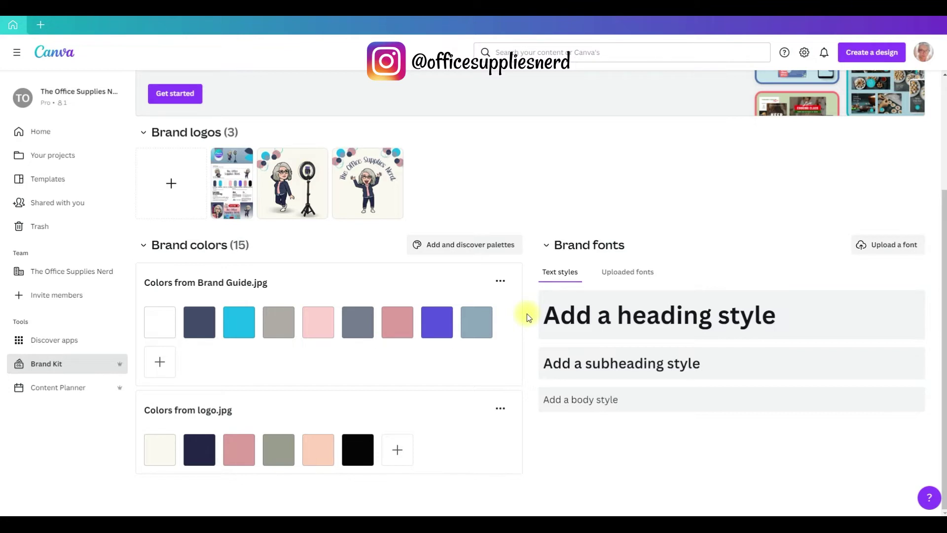
pyautogui.click(455, 247)
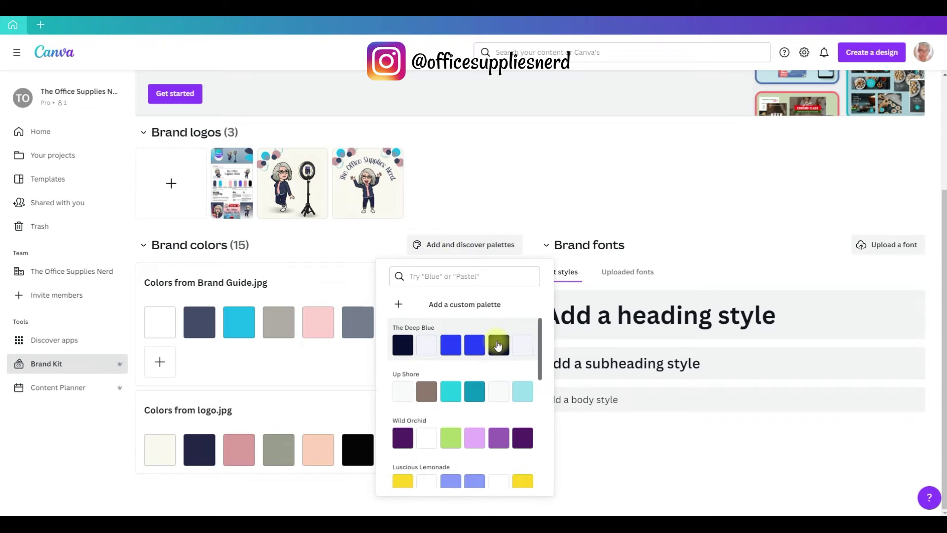
pyautogui.scroll(-4, 497, 346)
pyautogui.click(498, 348)
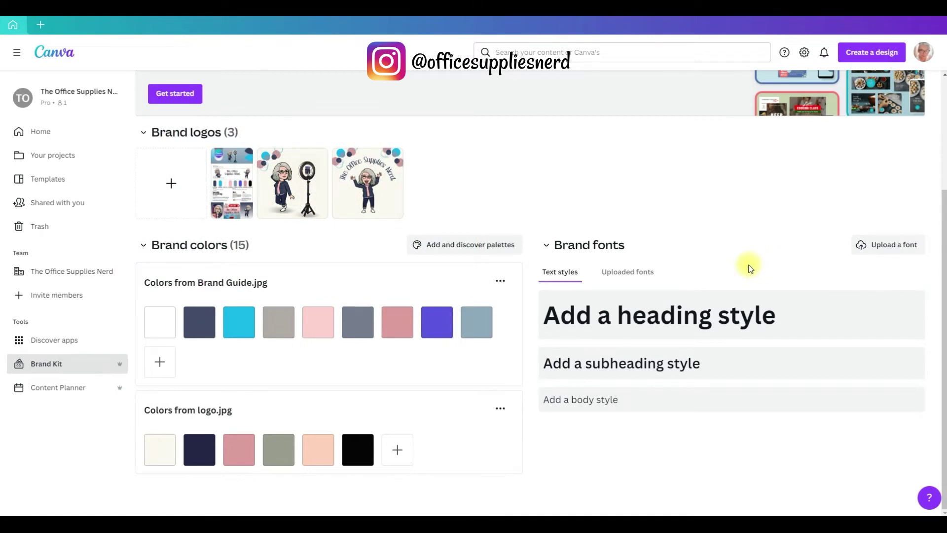
# Upload Adoha.otf and Forestelly Bold.otf from the Fonts folder as brand fonts.
pyautogui.click(872, 244)
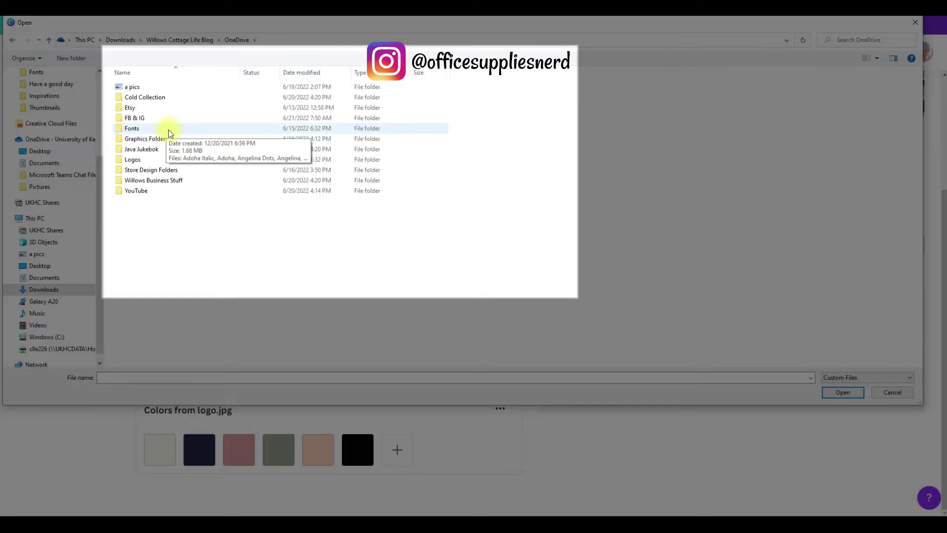
pyautogui.doubleClick(168, 129)
pyautogui.doubleClick(133, 97)
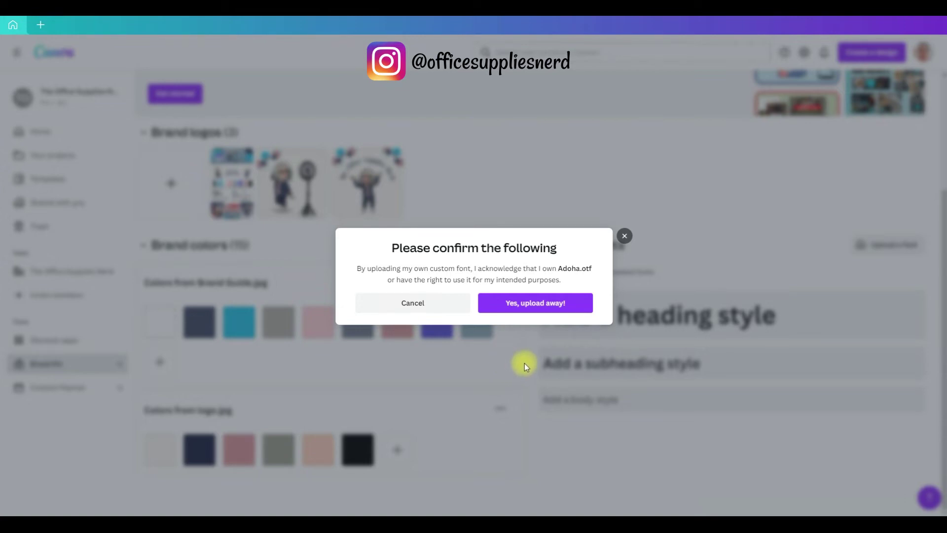
pyautogui.click(528, 302)
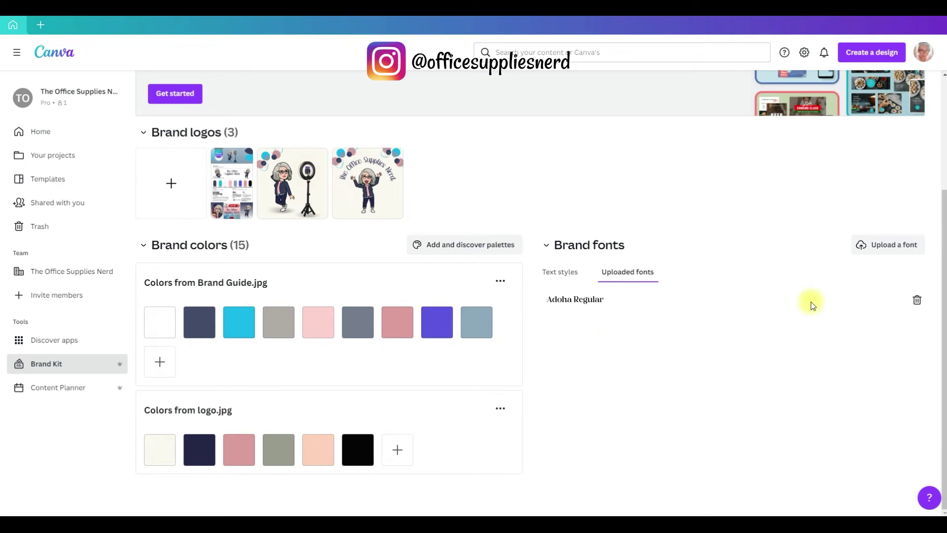
pyautogui.click(869, 250)
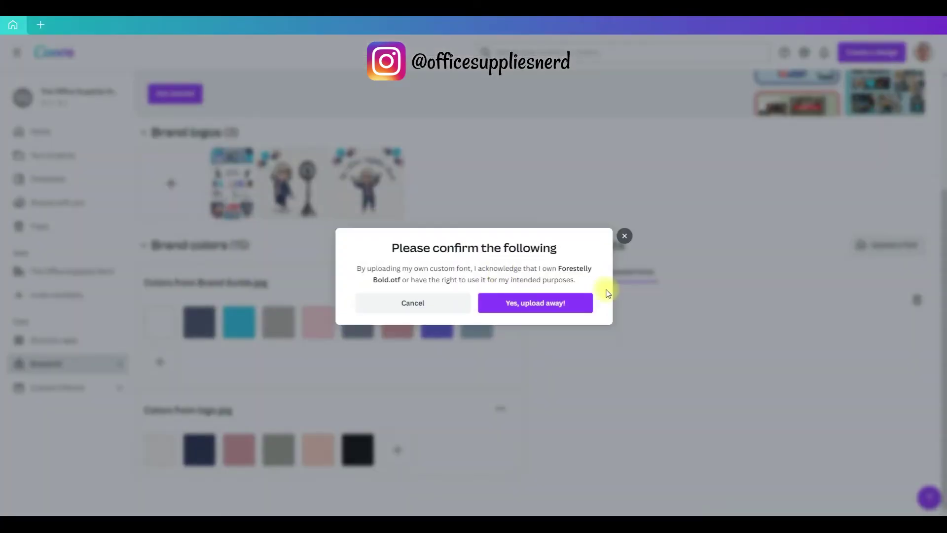
pyautogui.click(574, 300)
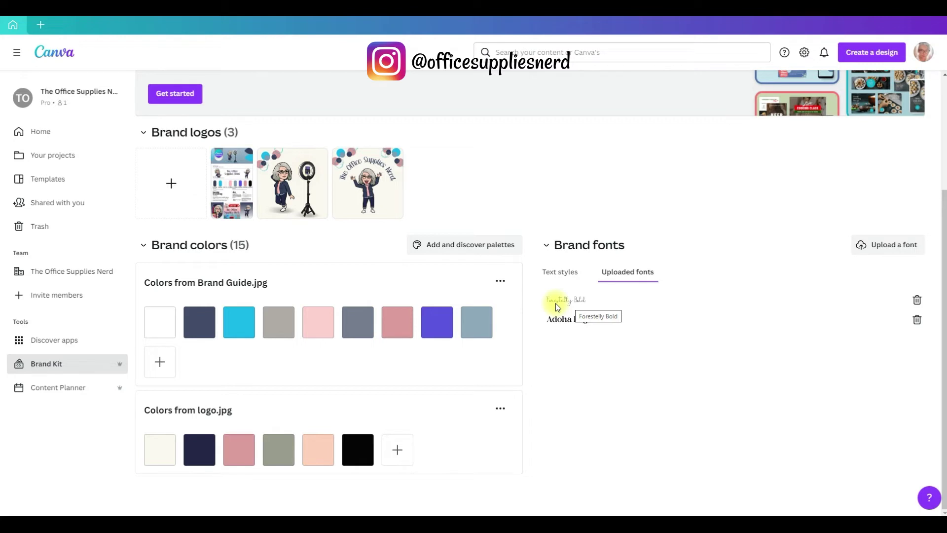
# Permanently delete Forestelly Bold and upload Marseline.otf in its place.
pyautogui.click(918, 300)
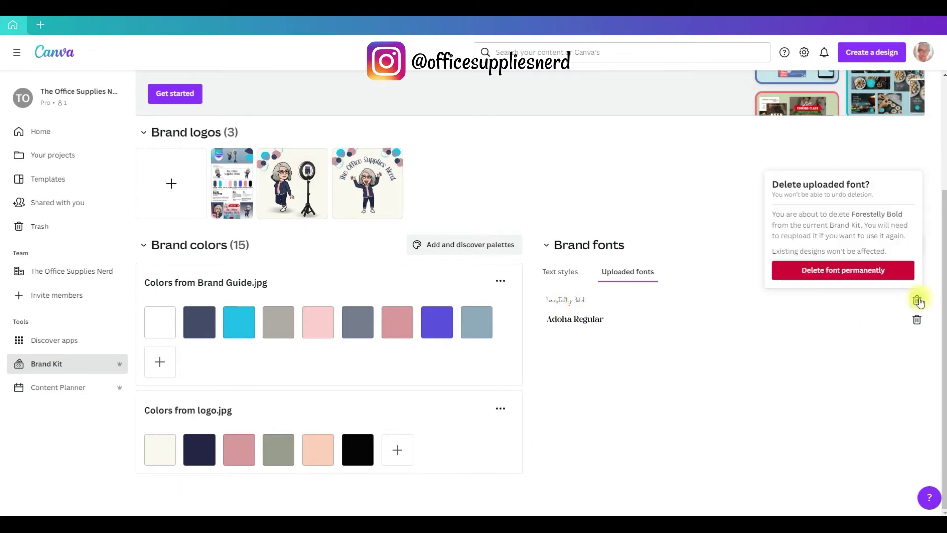
pyautogui.click(844, 271)
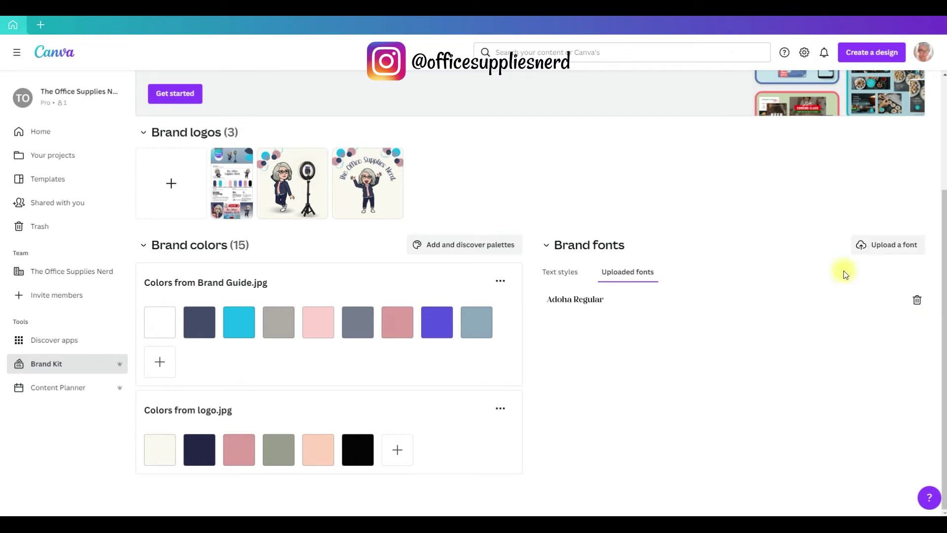
pyautogui.click(863, 247)
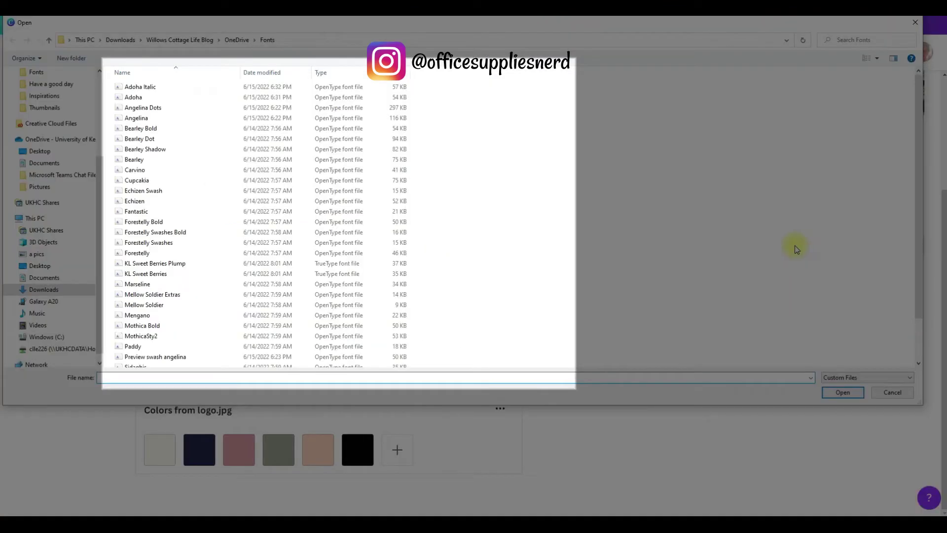
pyautogui.doubleClick(257, 285)
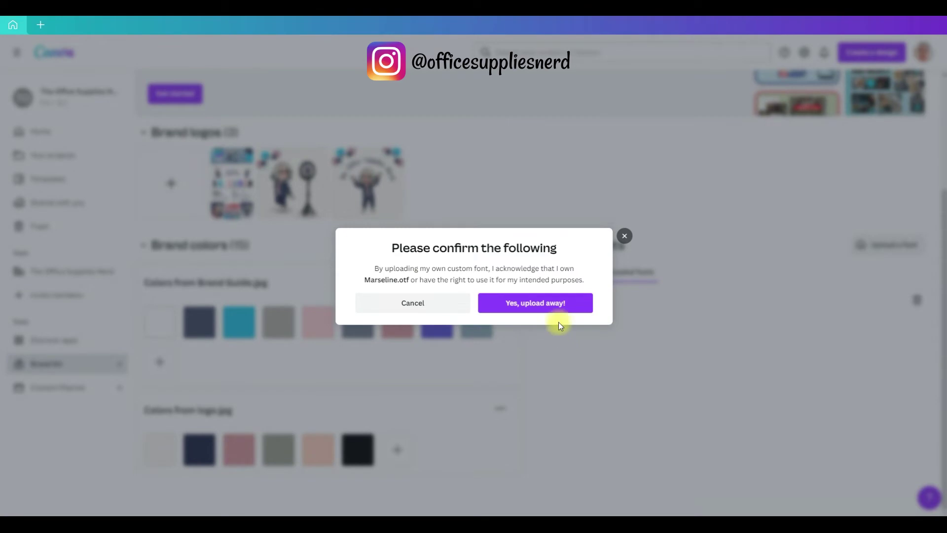
pyautogui.click(557, 303)
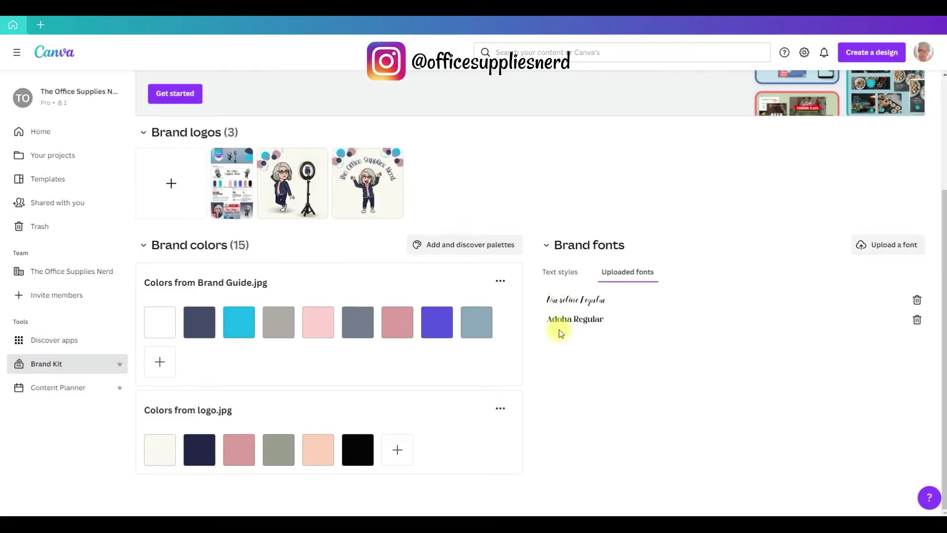
pyautogui.click(568, 274)
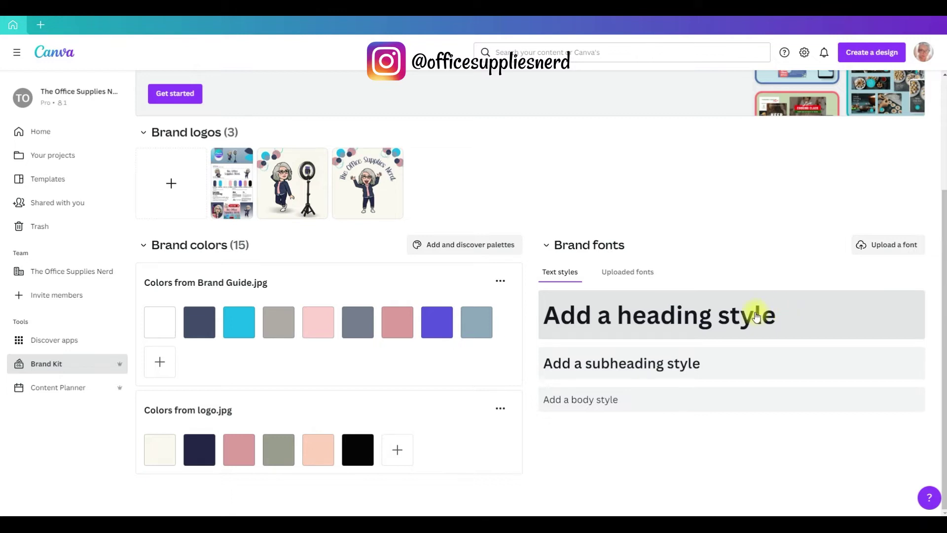
# Set the heading text style to Adoha Regular at size 36.
pyautogui.click(782, 319)
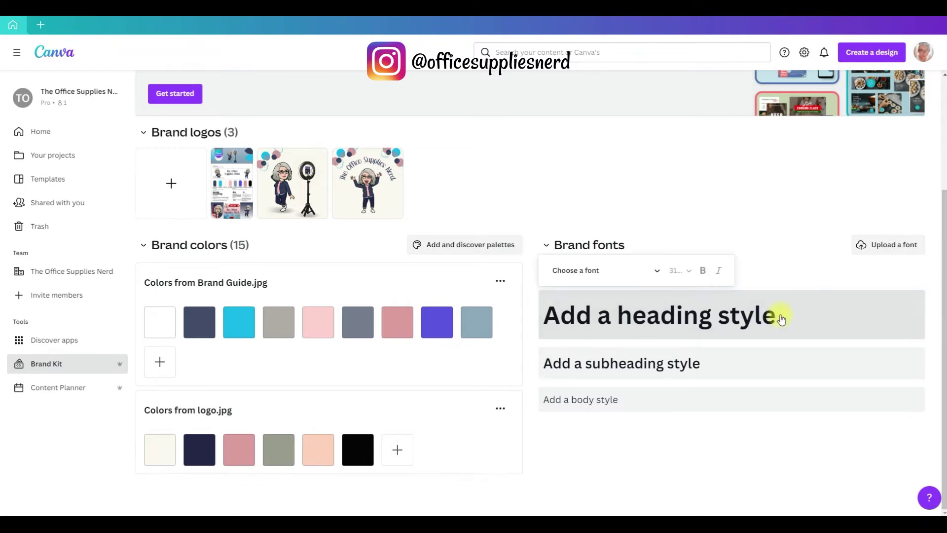
pyautogui.click(658, 271)
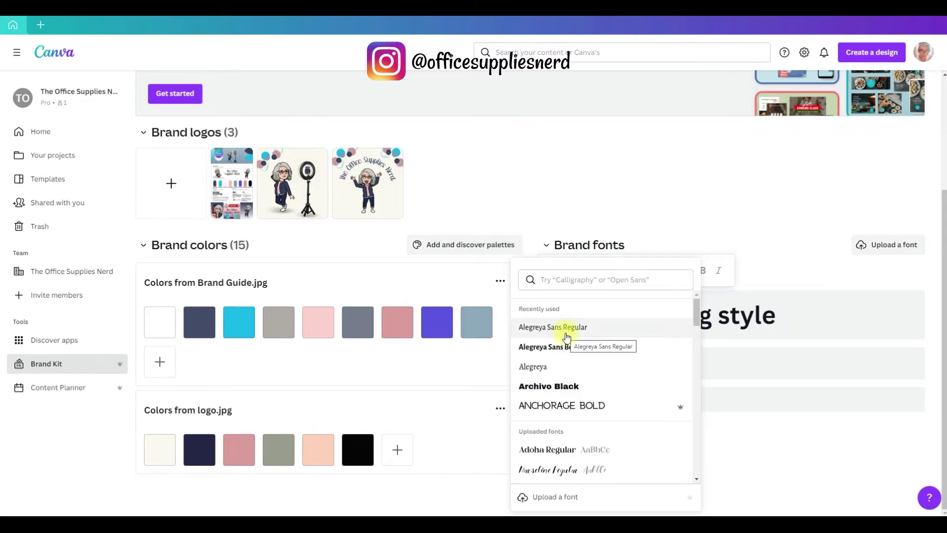
pyautogui.scroll(-2, 565, 335)
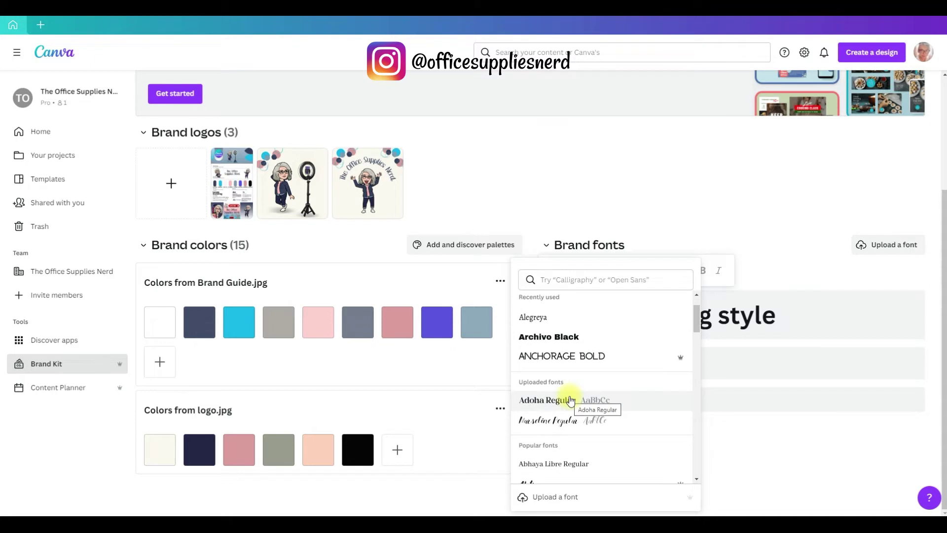
pyautogui.click(571, 400)
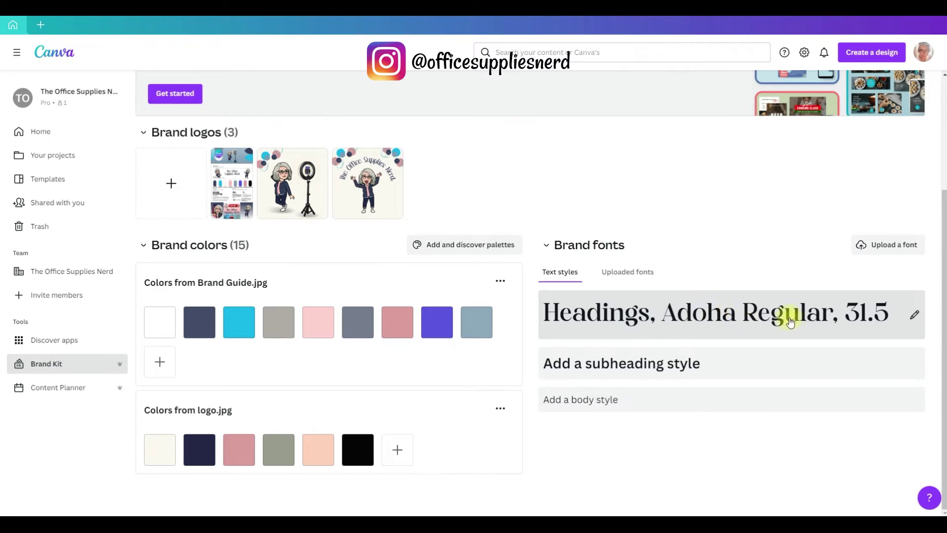
pyautogui.click(870, 322)
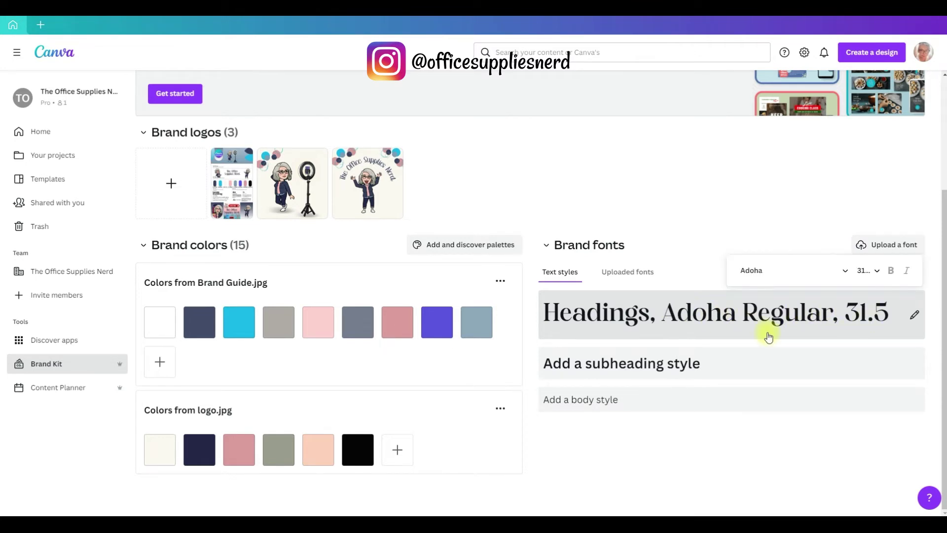
pyautogui.click(879, 273)
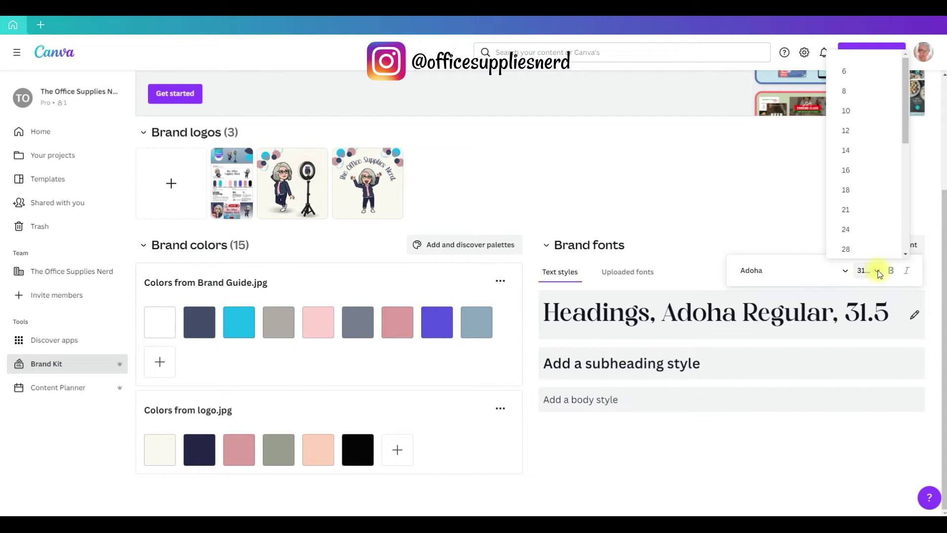
pyautogui.scroll(-3, 857, 165)
pyautogui.click(857, 141)
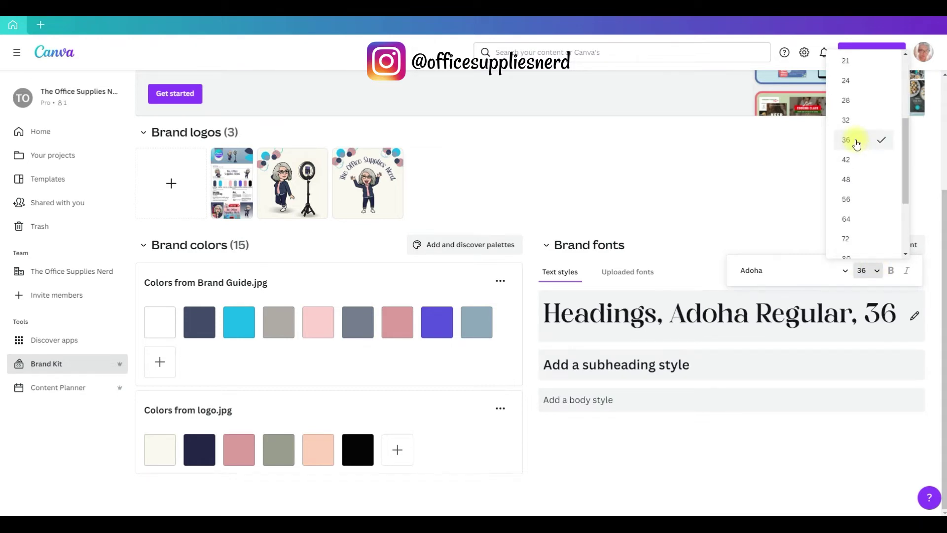
pyautogui.click(858, 141)
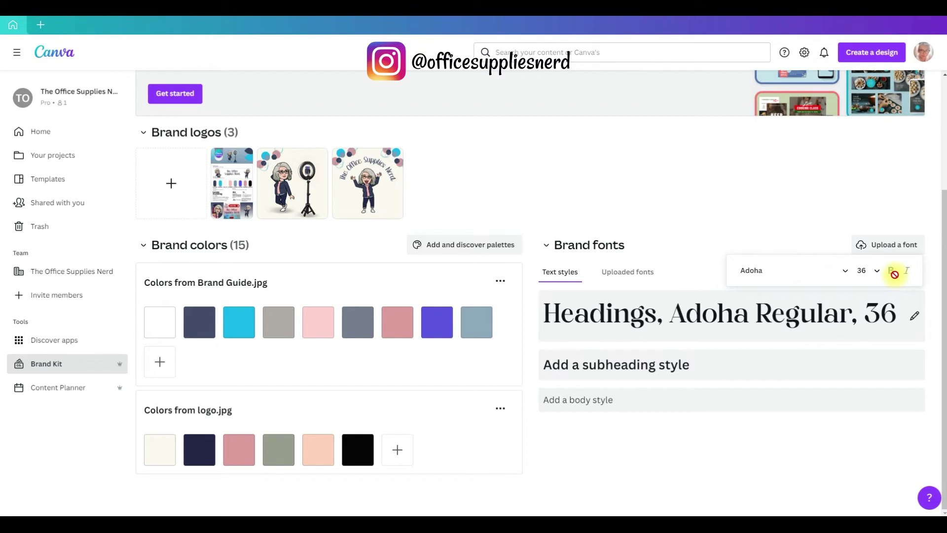
pyautogui.click(704, 365)
# Set the subheading style to Marseline Regular at size 24.
pyautogui.click(658, 330)
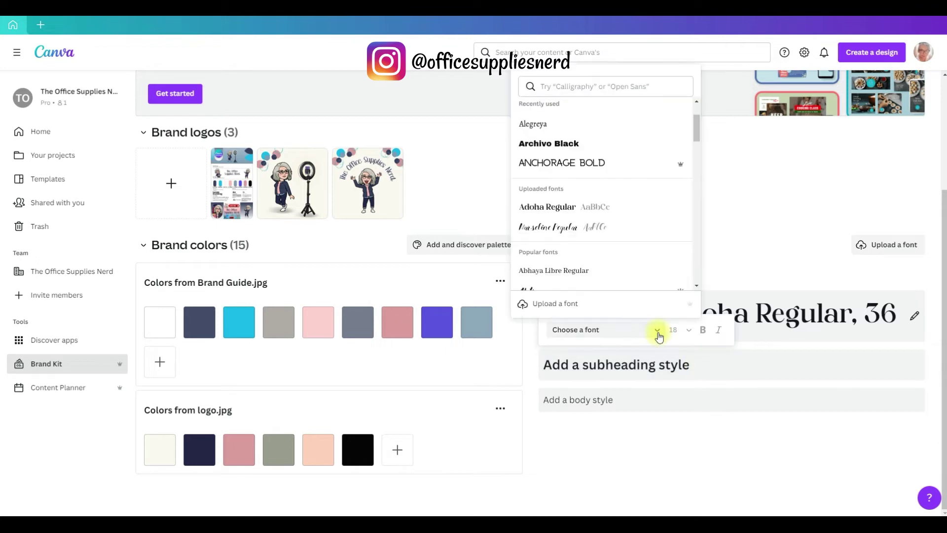
pyautogui.click(562, 227)
pyautogui.click(834, 366)
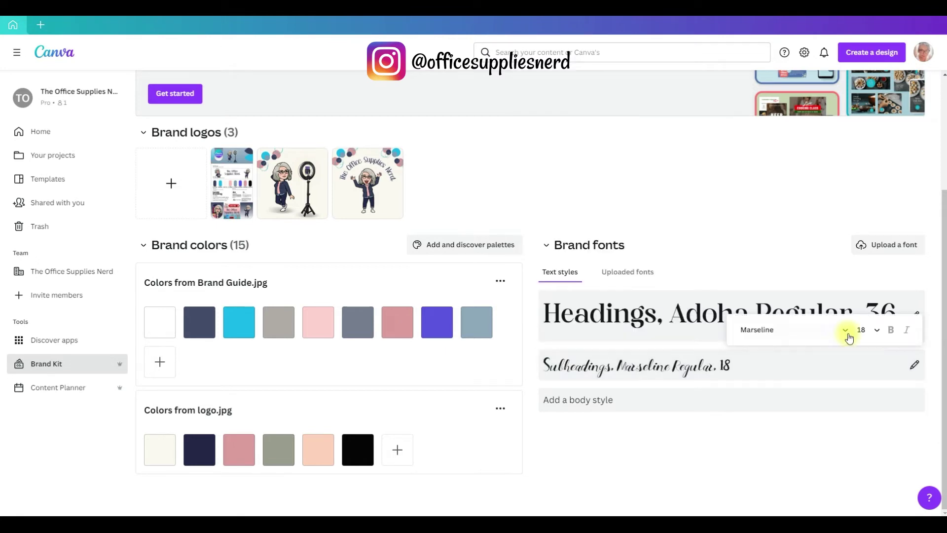
pyautogui.click(875, 330)
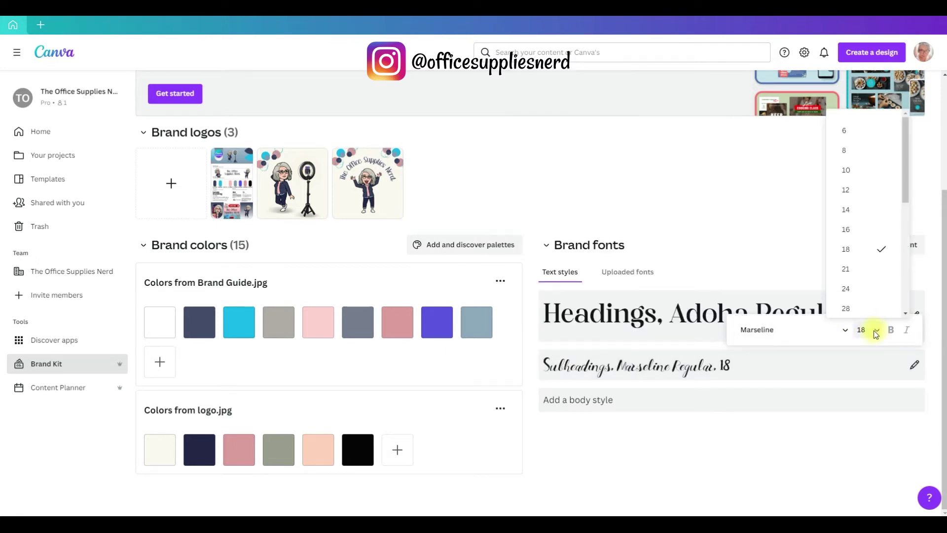
pyautogui.click(867, 289)
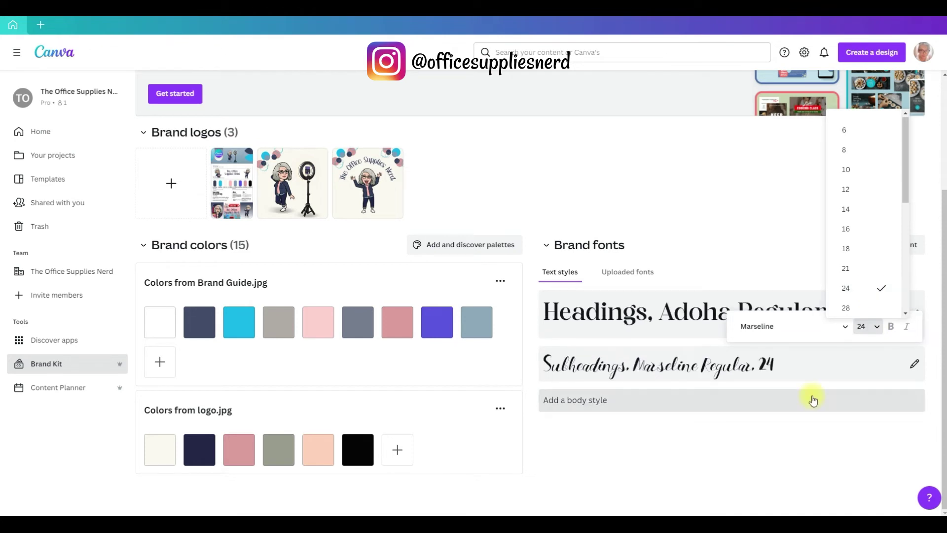
# Add a body text style using Aileron Regular at size 16.
pyautogui.click(645, 402)
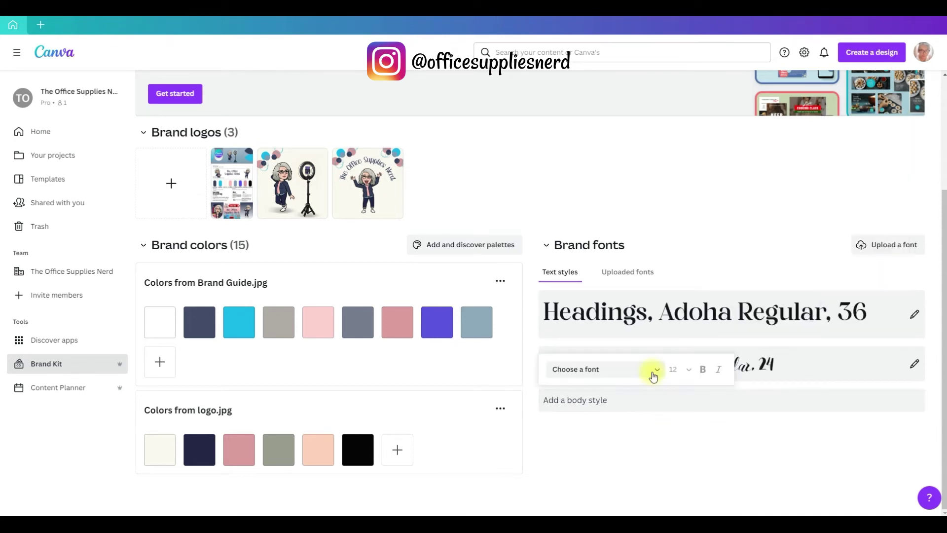
pyautogui.click(653, 372)
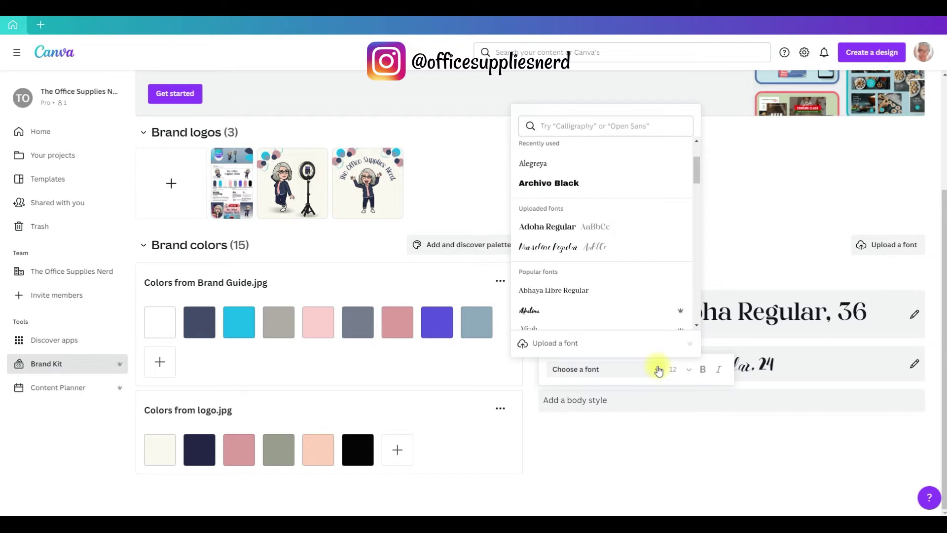
pyautogui.scroll(-4, 614, 212)
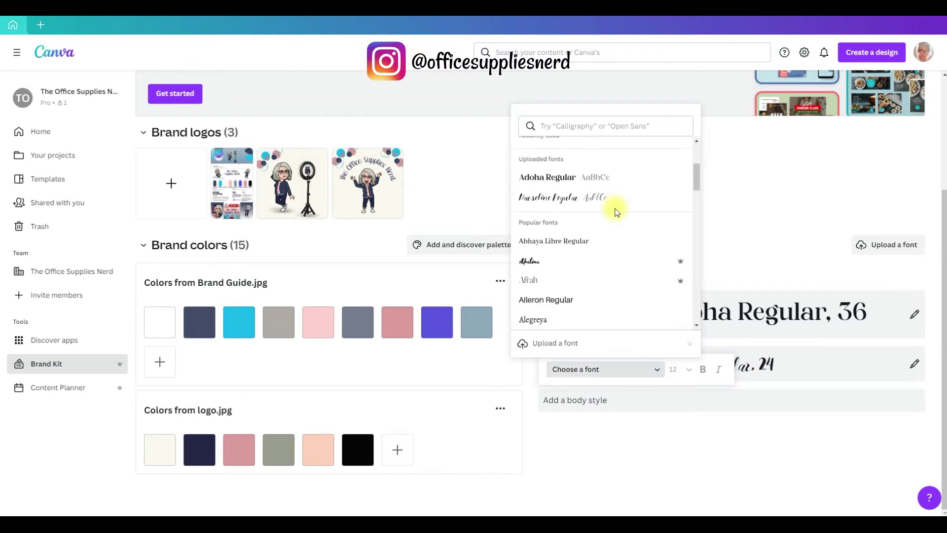
pyautogui.scroll(1, 613, 211)
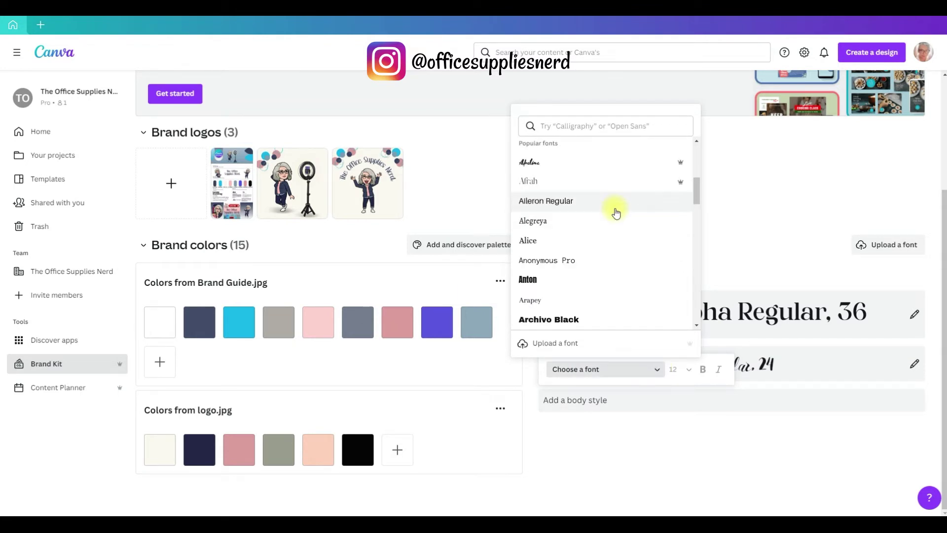
pyautogui.click(587, 201)
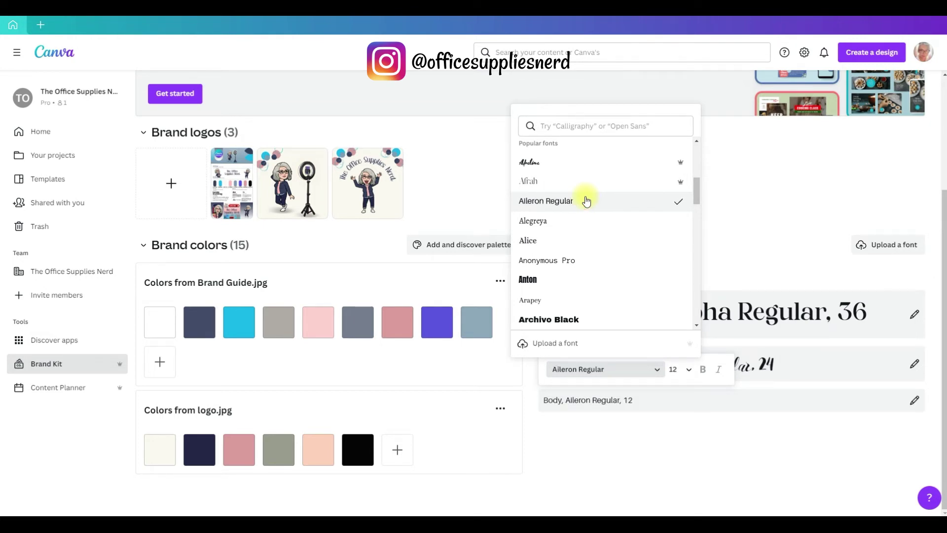
pyautogui.click(691, 431)
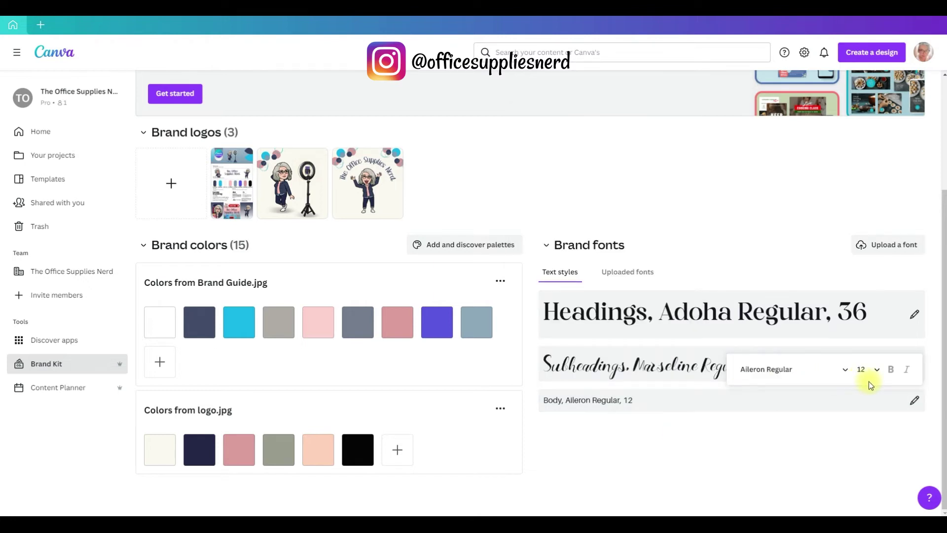
pyautogui.click(878, 370)
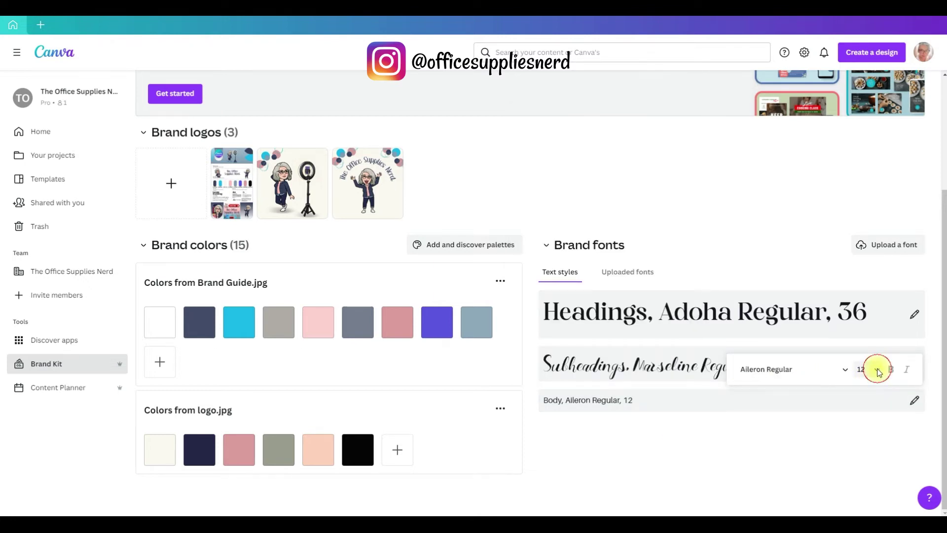
pyautogui.press('Down')
pyautogui.press('Down')
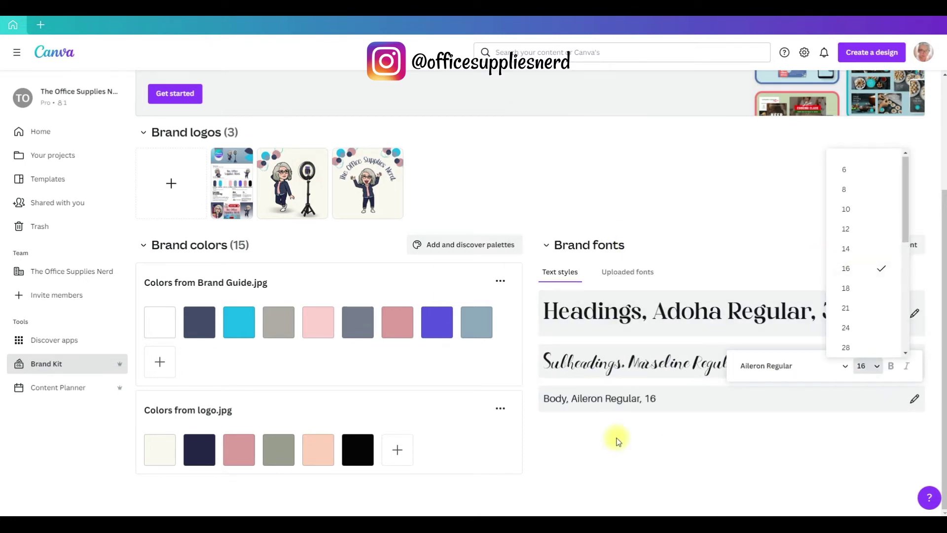
pyautogui.click(896, 371)
pyautogui.click(750, 422)
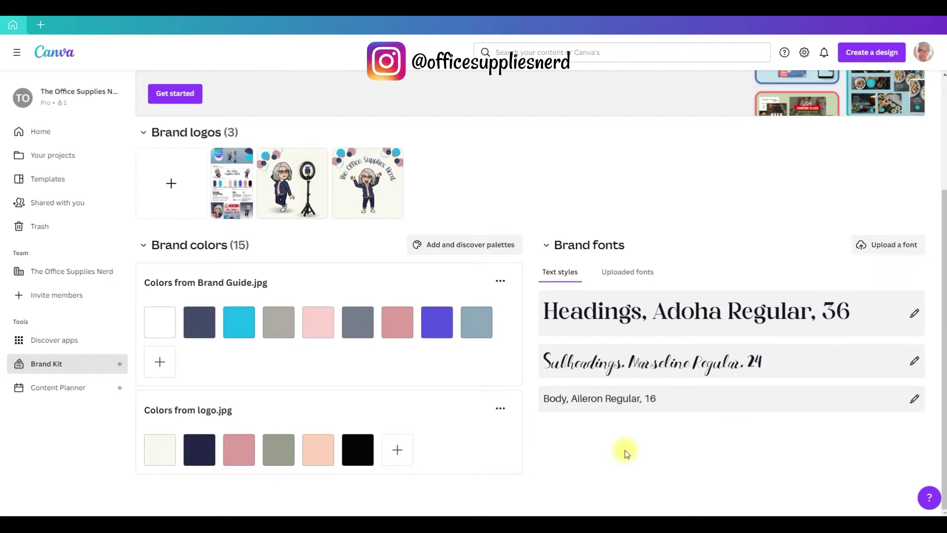
# Add an Adoha heading, Marseline subheading and Aileron body text to the blank design.
pyautogui.scroll(1, 585, 177)
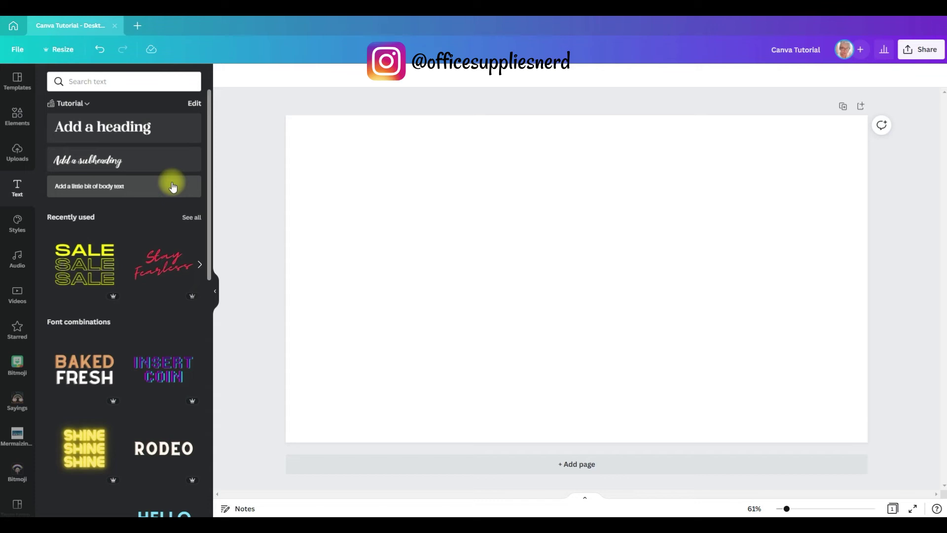
pyautogui.click(173, 127)
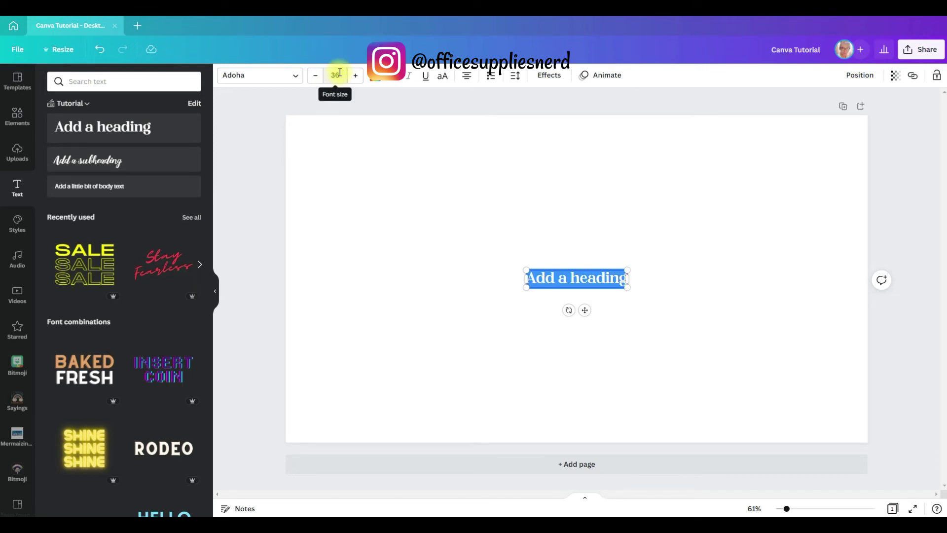
pyautogui.click(162, 159)
pyautogui.click(166, 194)
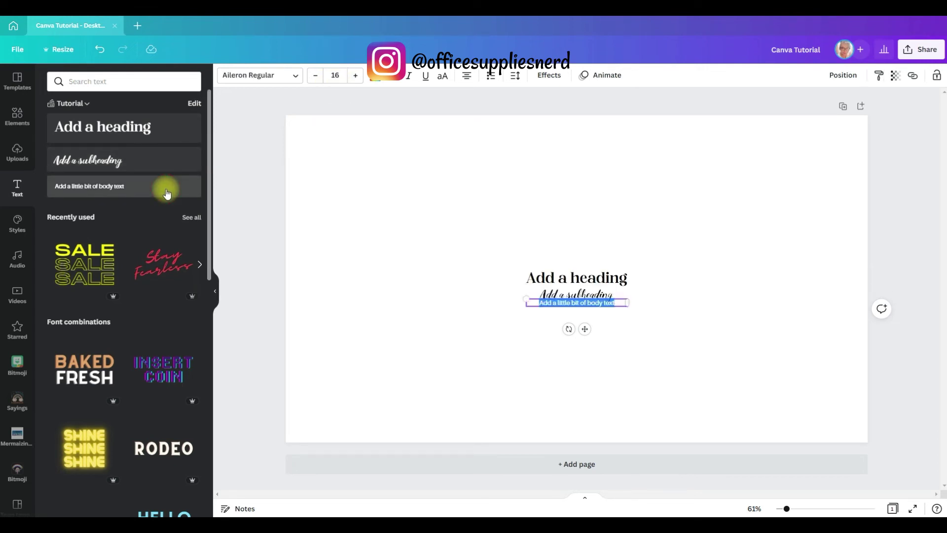
pyautogui.click(435, 161)
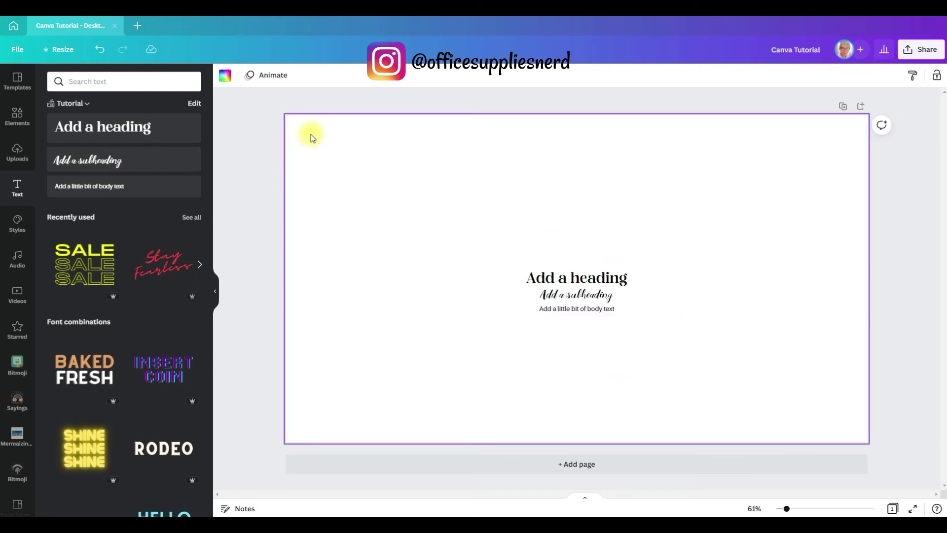
# Try pale pink, slate grey and cyan Brand Guide swatches as page background, settling on dark slate blue.
pyautogui.click(225, 77)
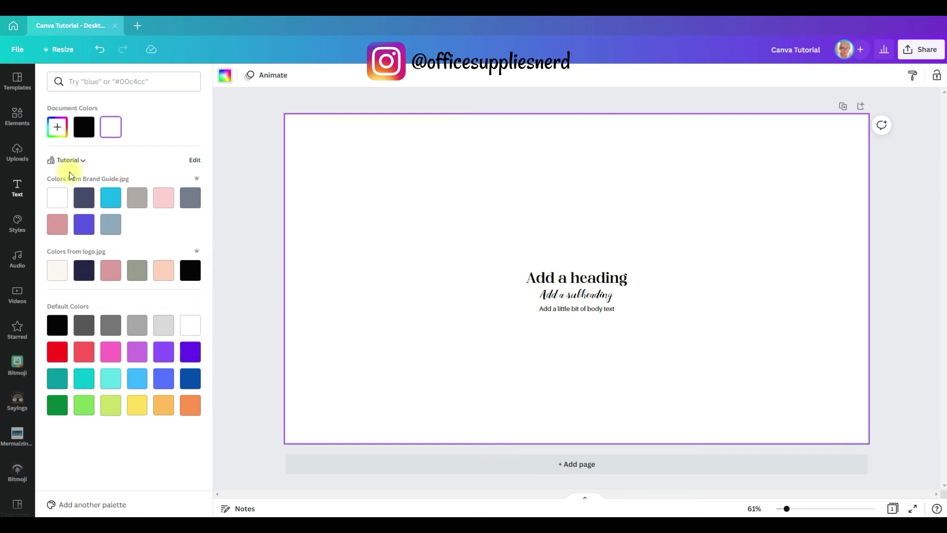
pyautogui.click(164, 198)
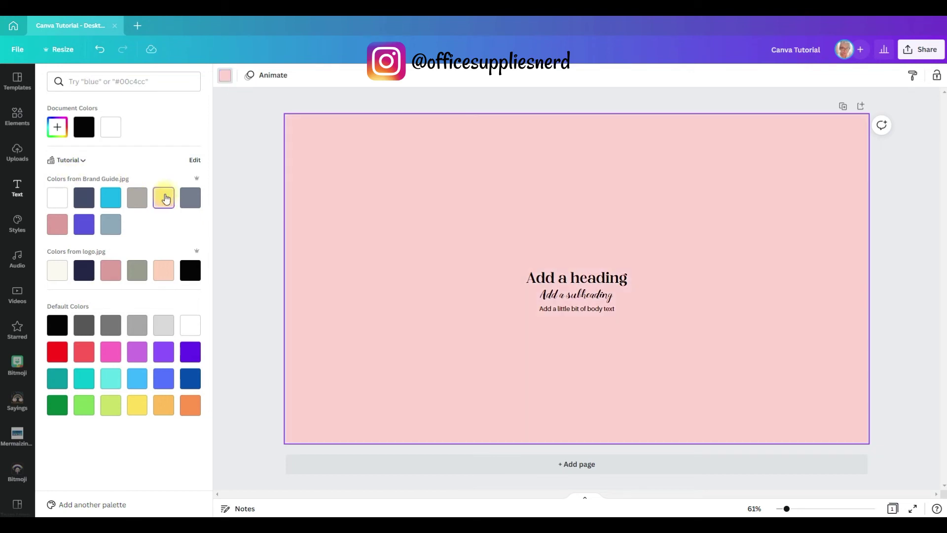
pyautogui.click(190, 197)
pyautogui.click(110, 198)
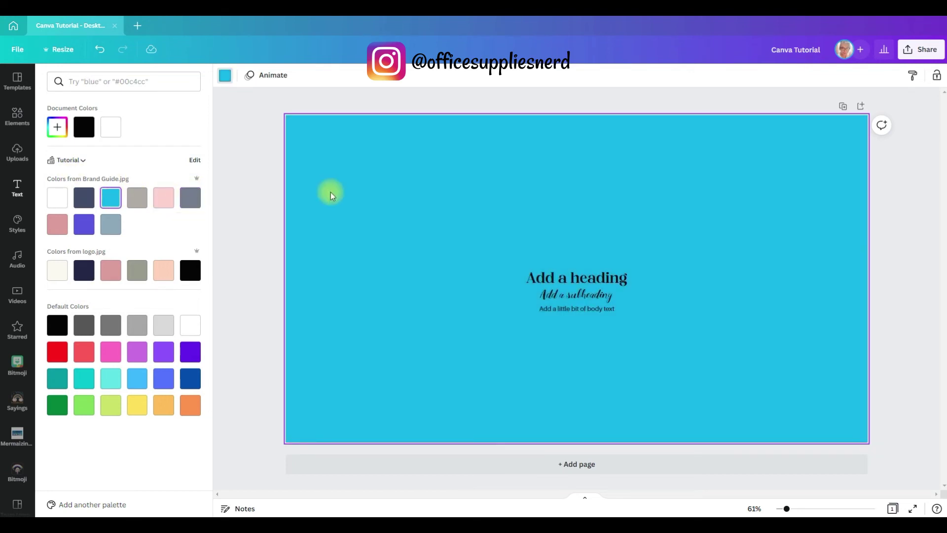
pyautogui.click(84, 198)
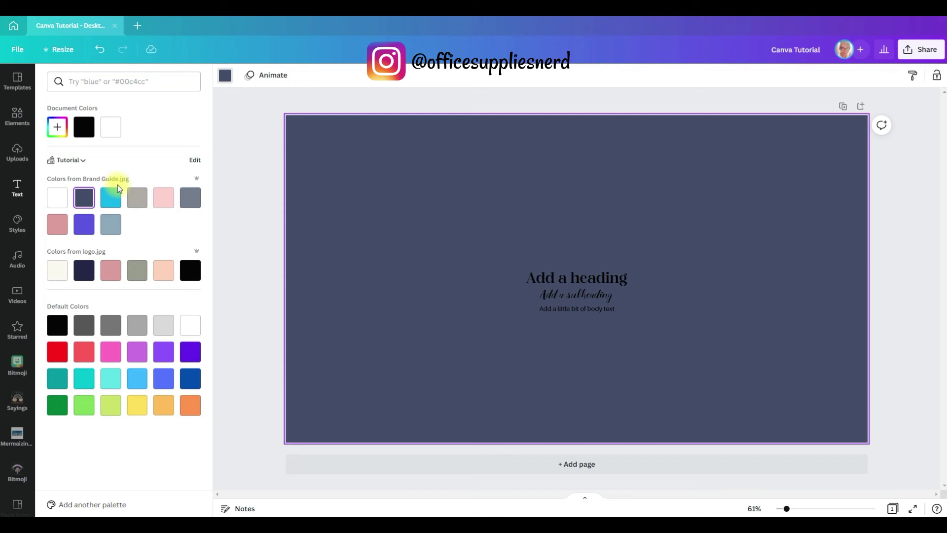
# Apply the Brand Guide palette from Styles and shuffle until the page is dusty pink with dark slate-blue text.
pyautogui.click(18, 223)
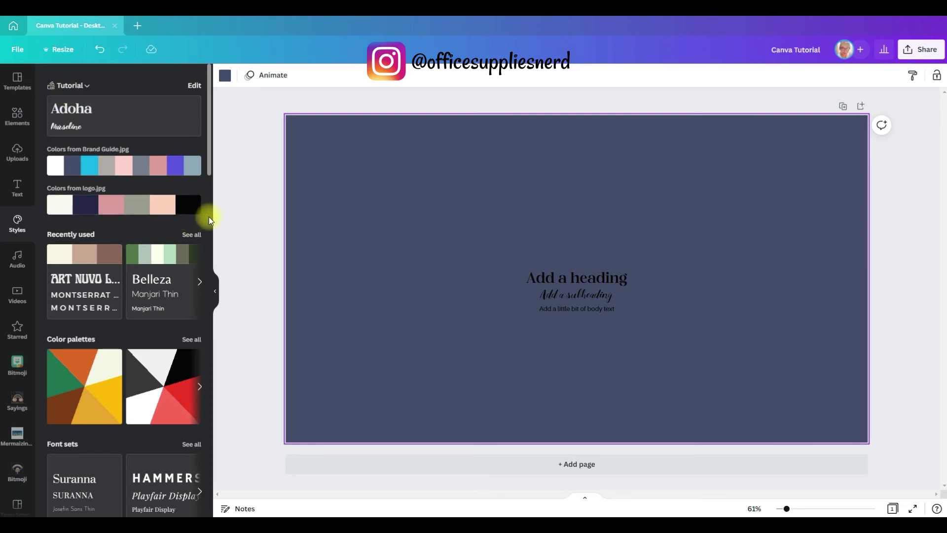
pyautogui.click(114, 166)
pyautogui.click(118, 166)
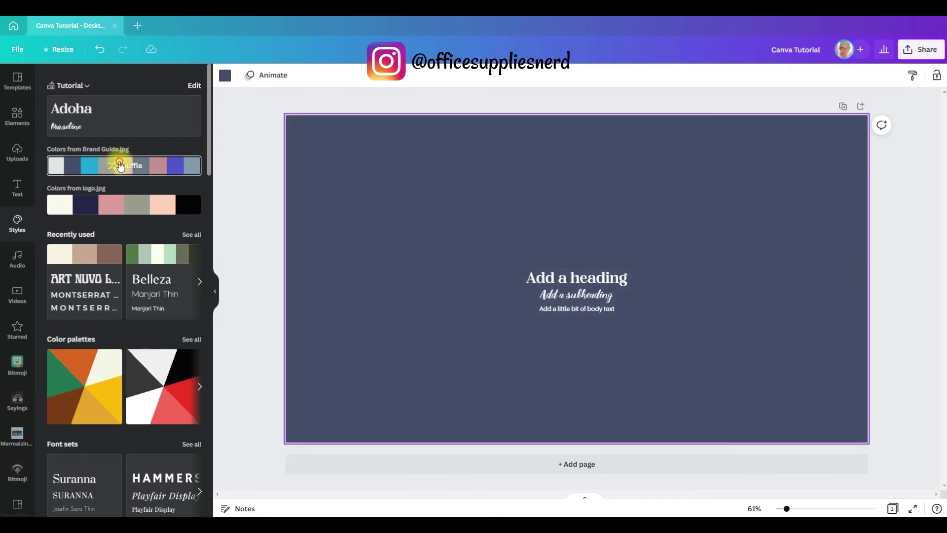
pyautogui.click(121, 166)
pyautogui.click(120, 165)
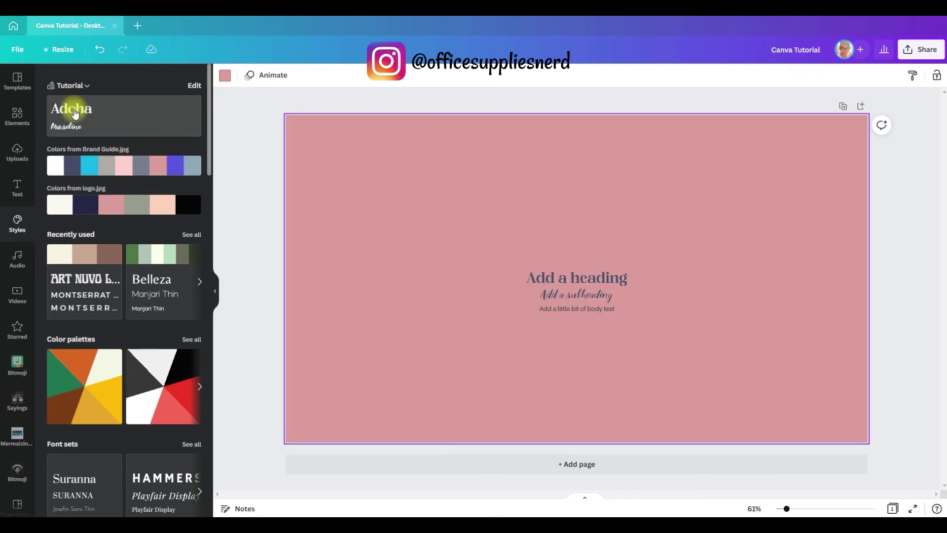